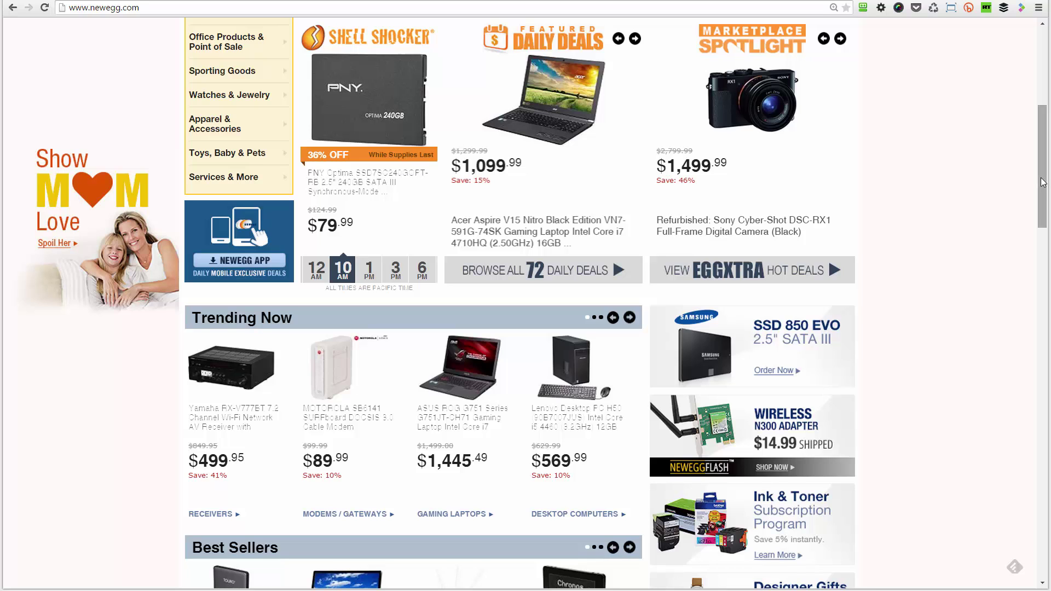
Step: Scroll to the ASUS ROG laptop listing and inspect it in developer tools
drag(1043, 183, 1041, 93)
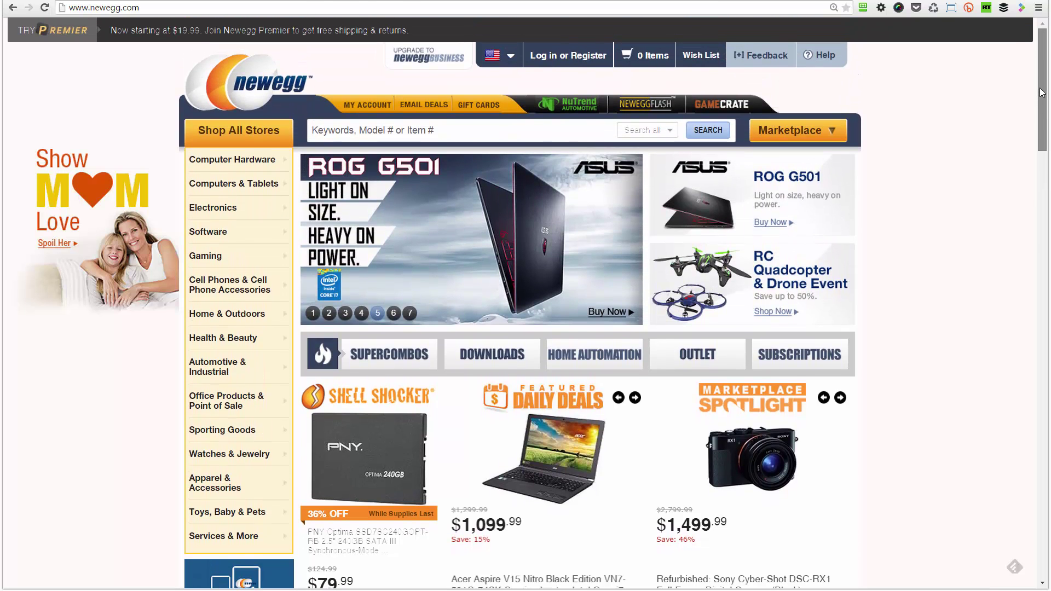
scroll(679, 251, down, 10)
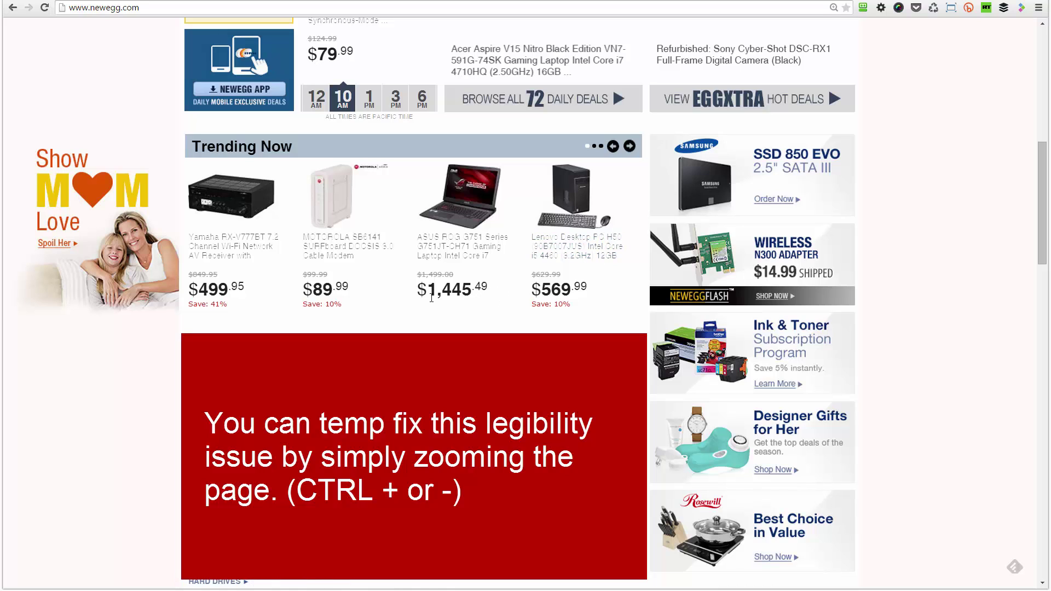
right_click(445, 250)
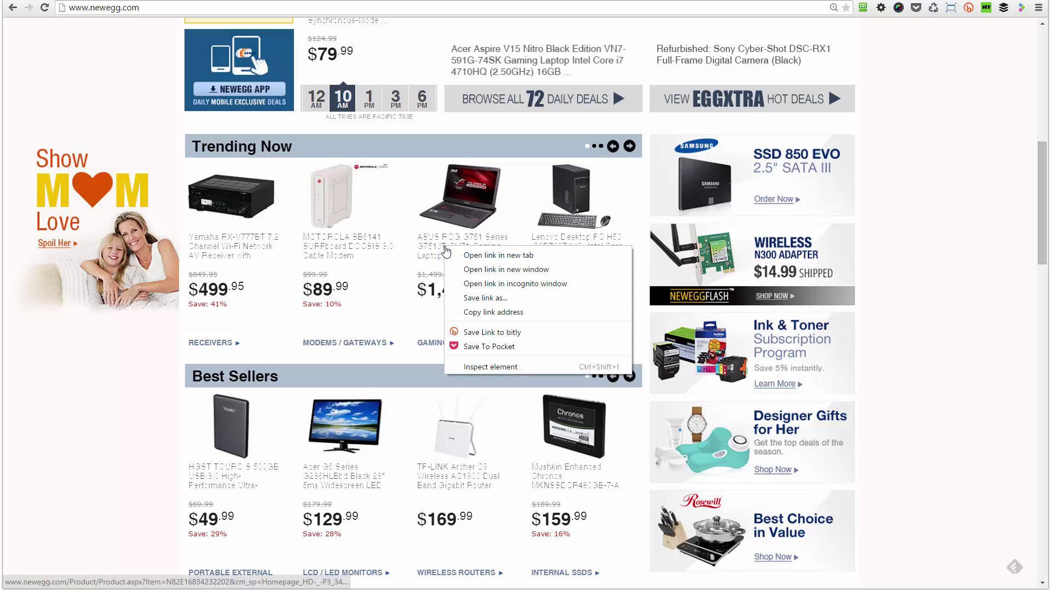
click(491, 368)
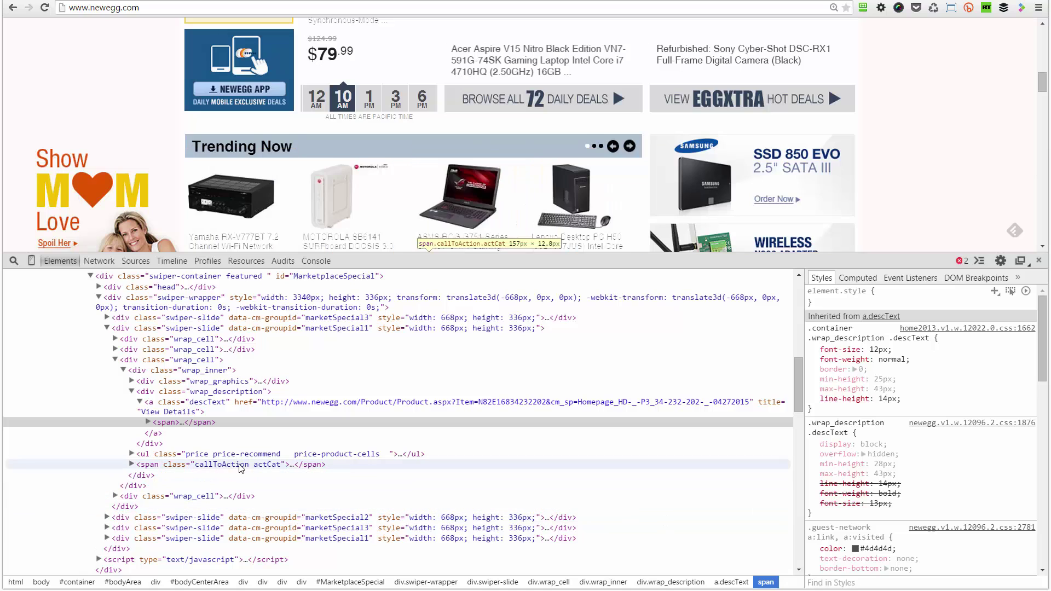
Step: Expand the description span and select the body rule's 1.4em helvetica,arial,sans-serif font value
click(150, 426)
click(148, 423)
click(164, 433)
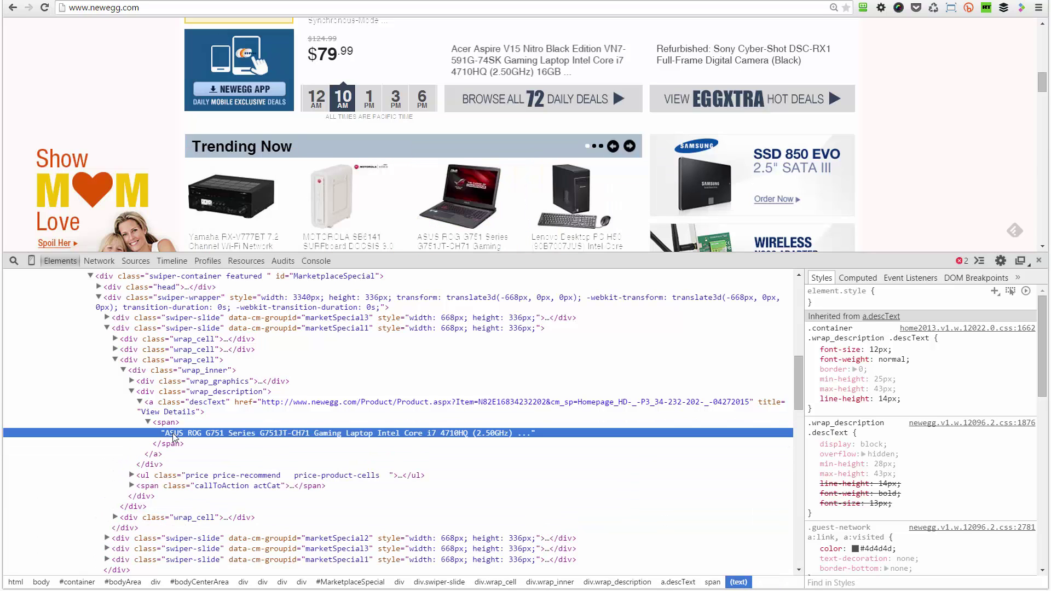
drag(1042, 367, 1034, 532)
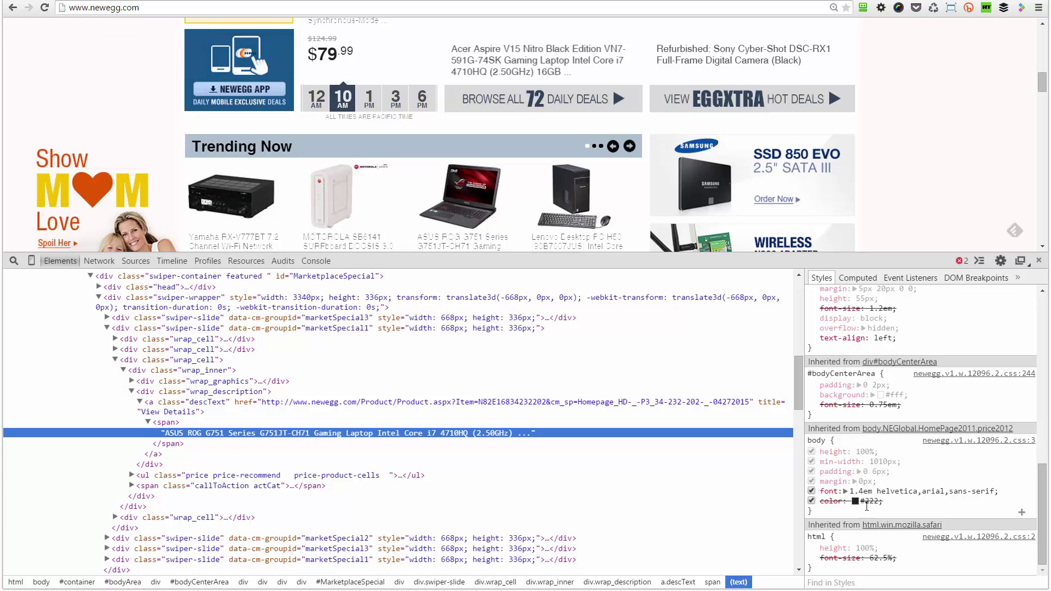
click(900, 492)
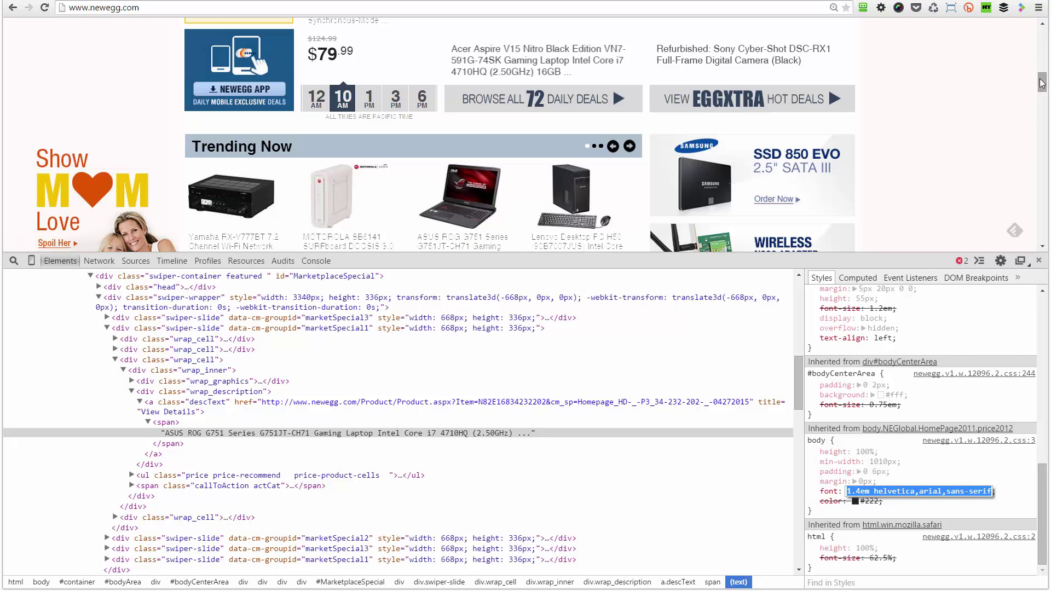
drag(1044, 88, 1044, 93)
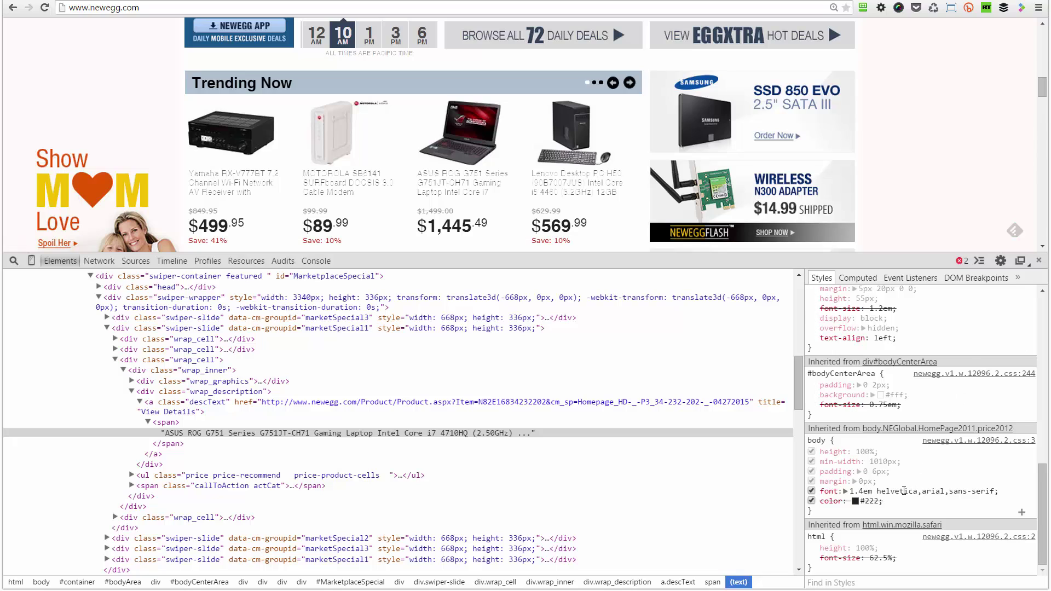
click(812, 492)
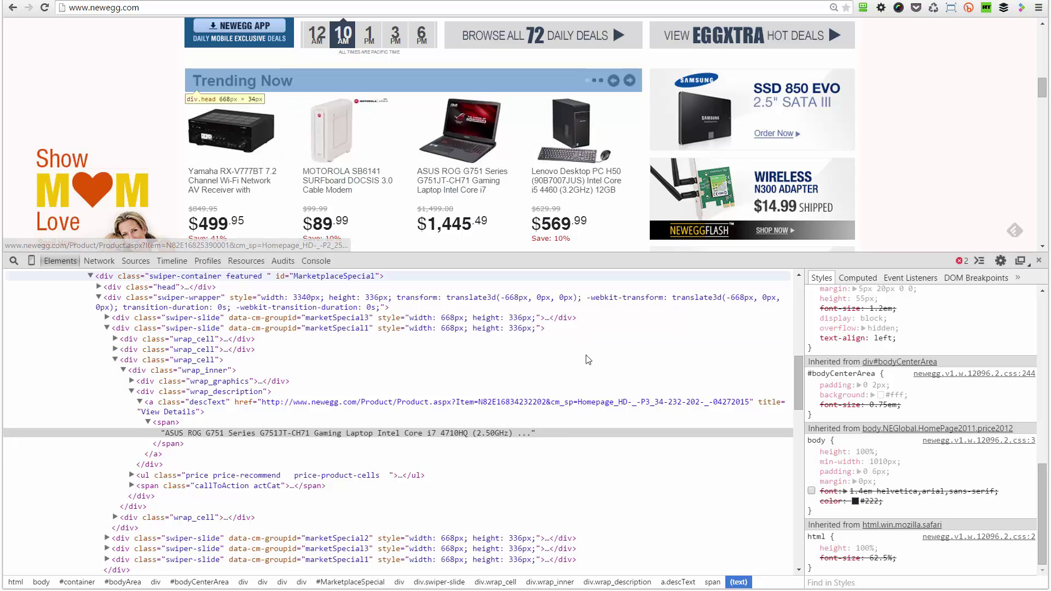
click(812, 492)
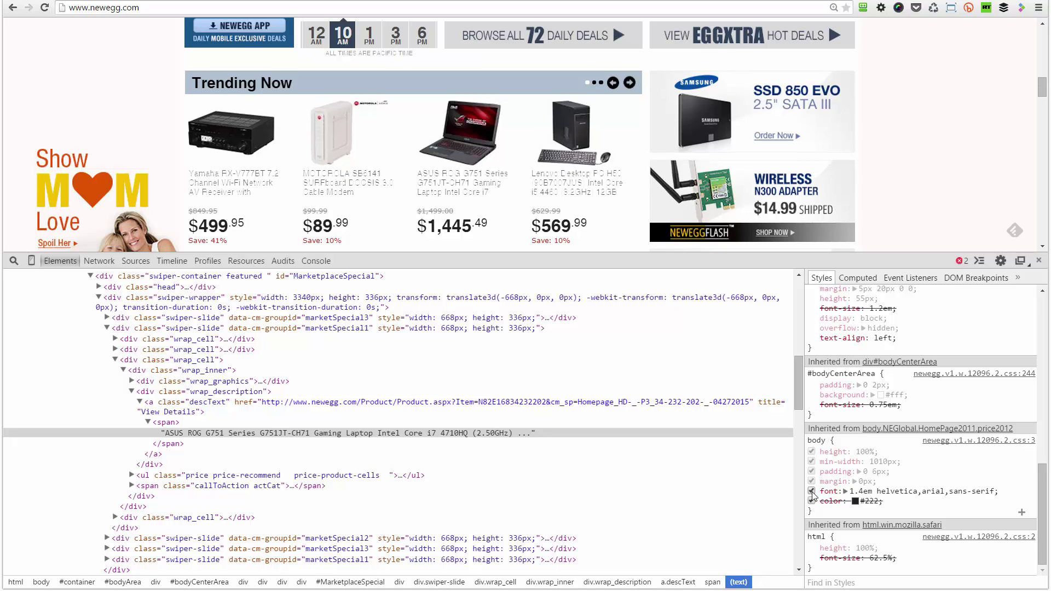
click(812, 492)
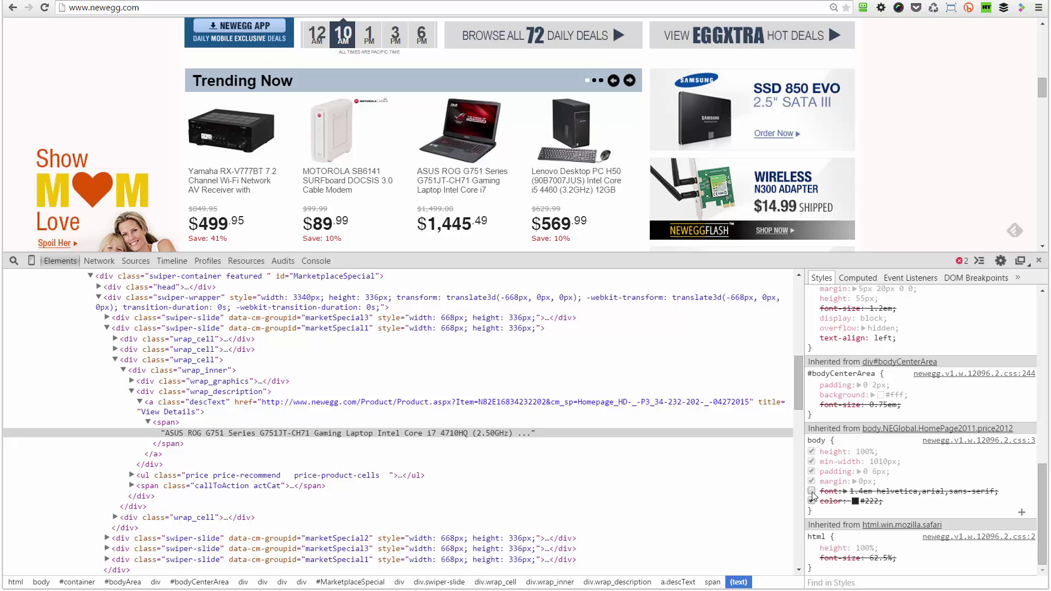
click(812, 491)
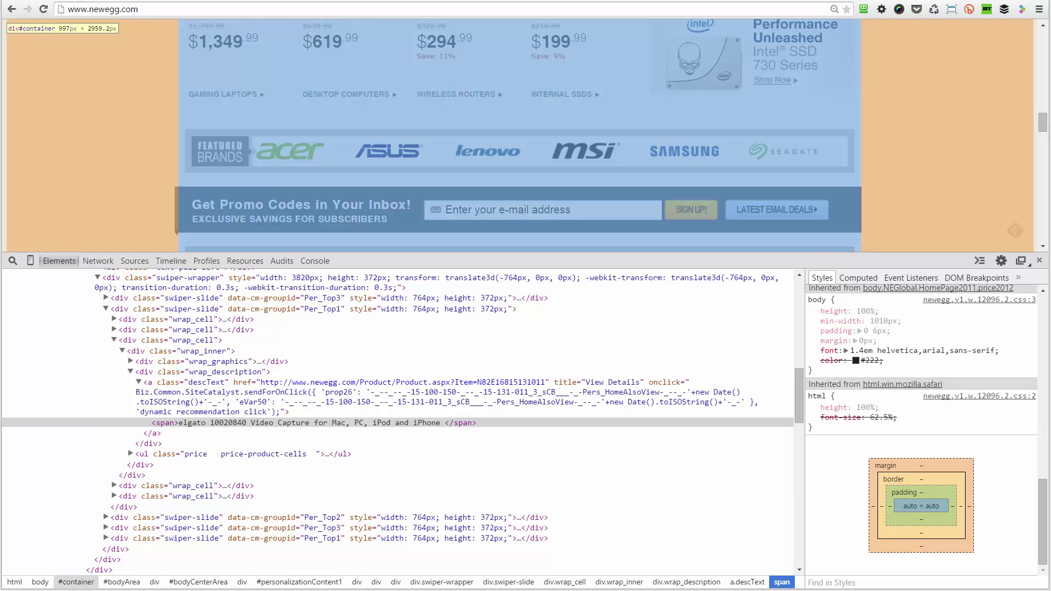
Step: Run c:\windows\fonts from the Run dialog
key(super+r)
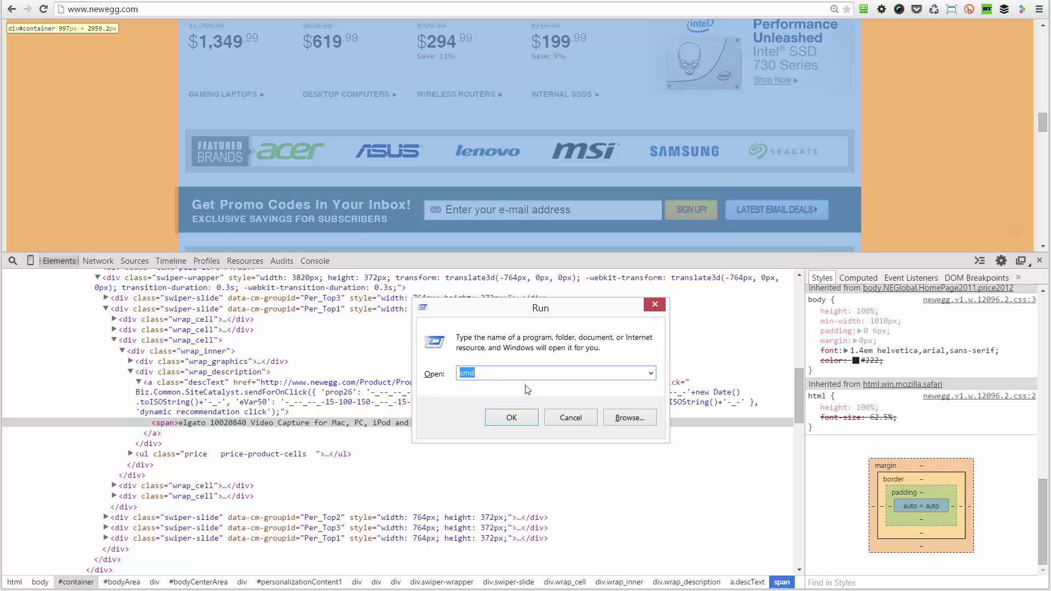
text(c)
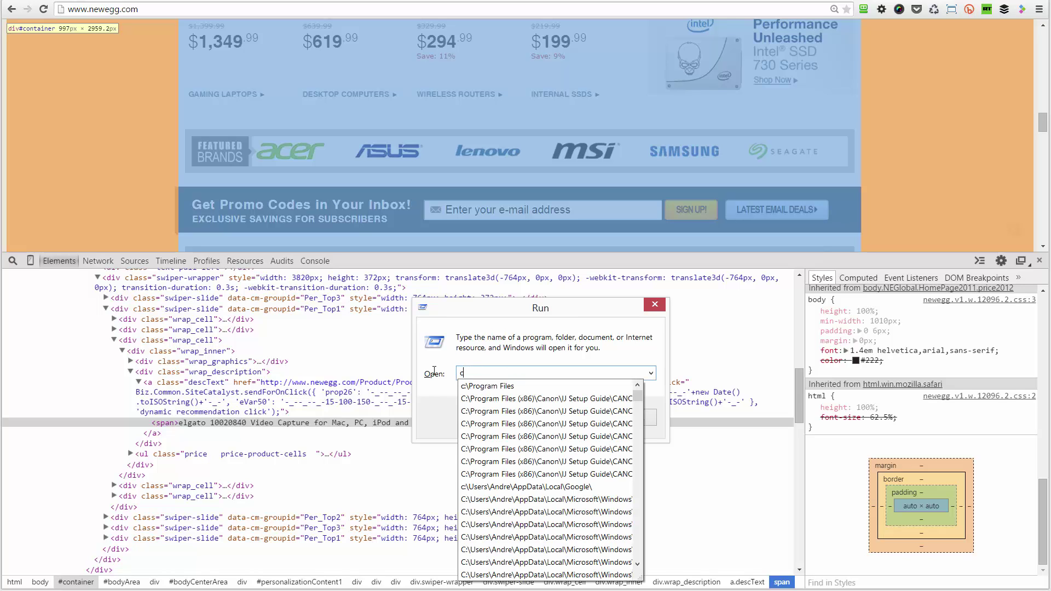
text(:\window)
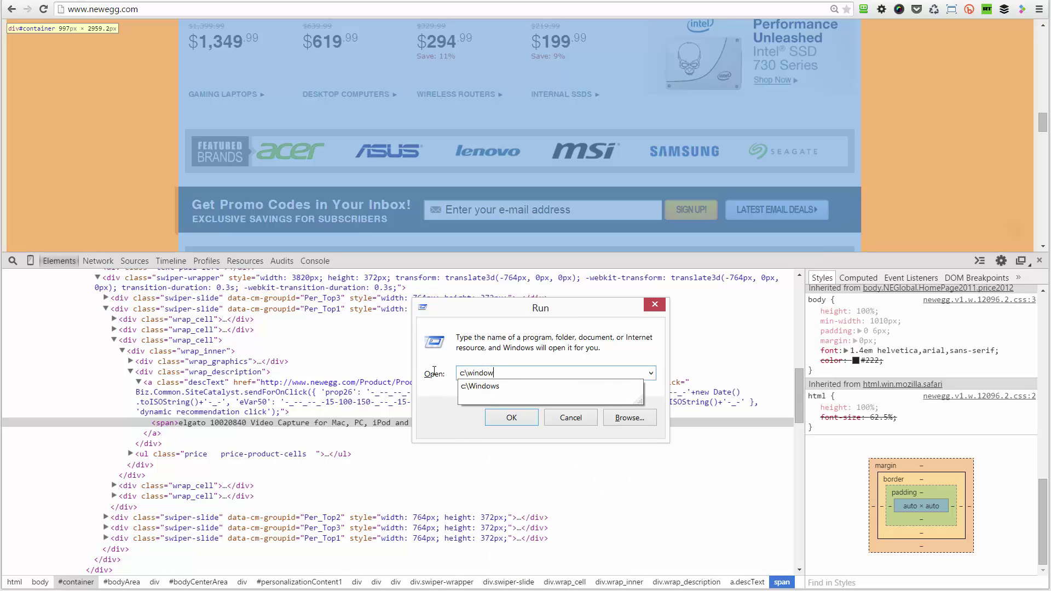
text(s\fonts)
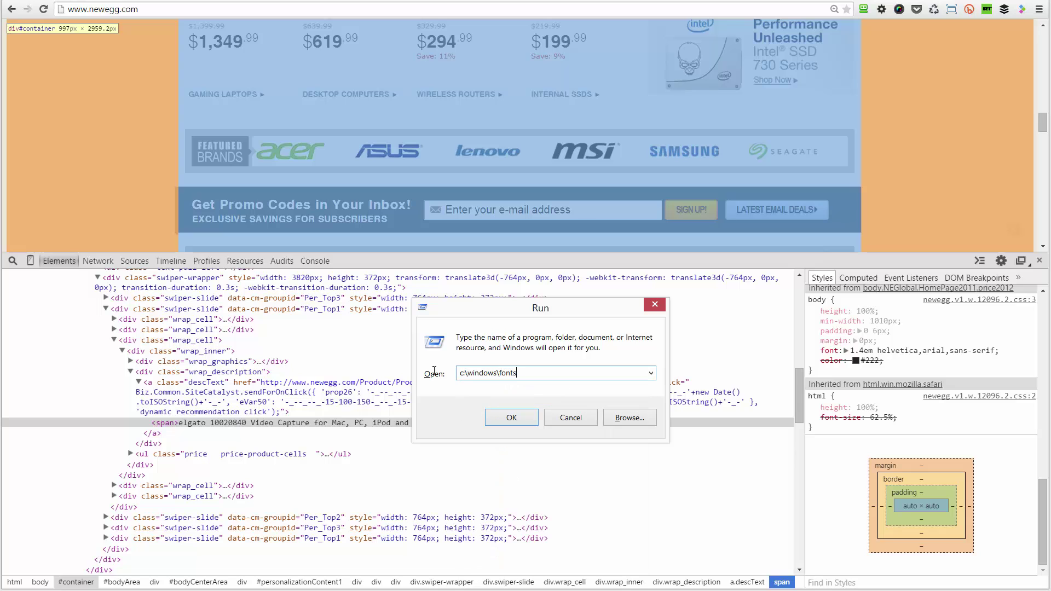
key(Return)
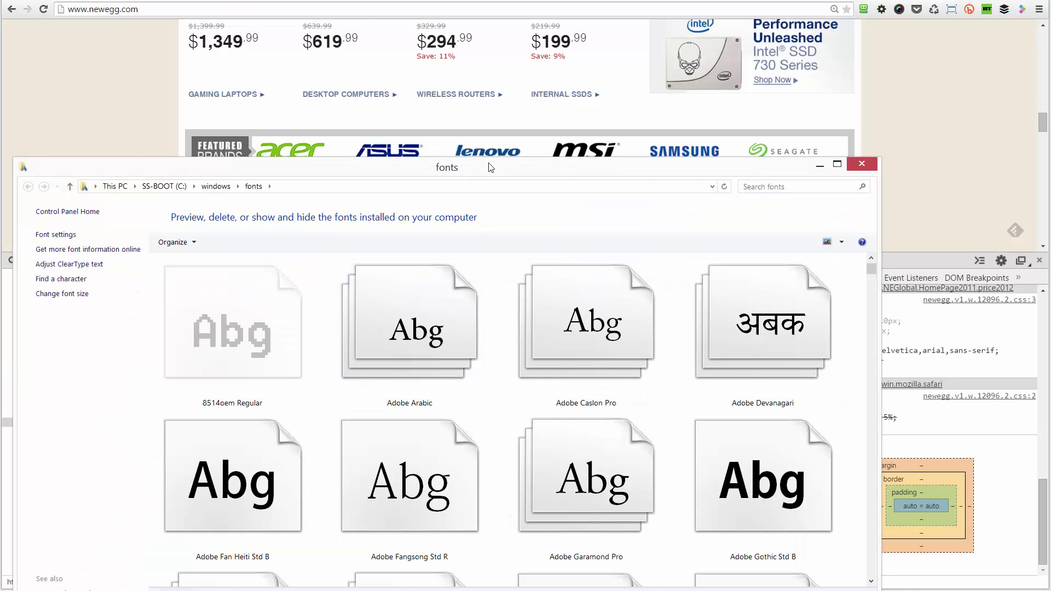
Step: Reposition and enlarge the Fonts window, and switch it to the Details list view
drag(488, 162, 582, 32)
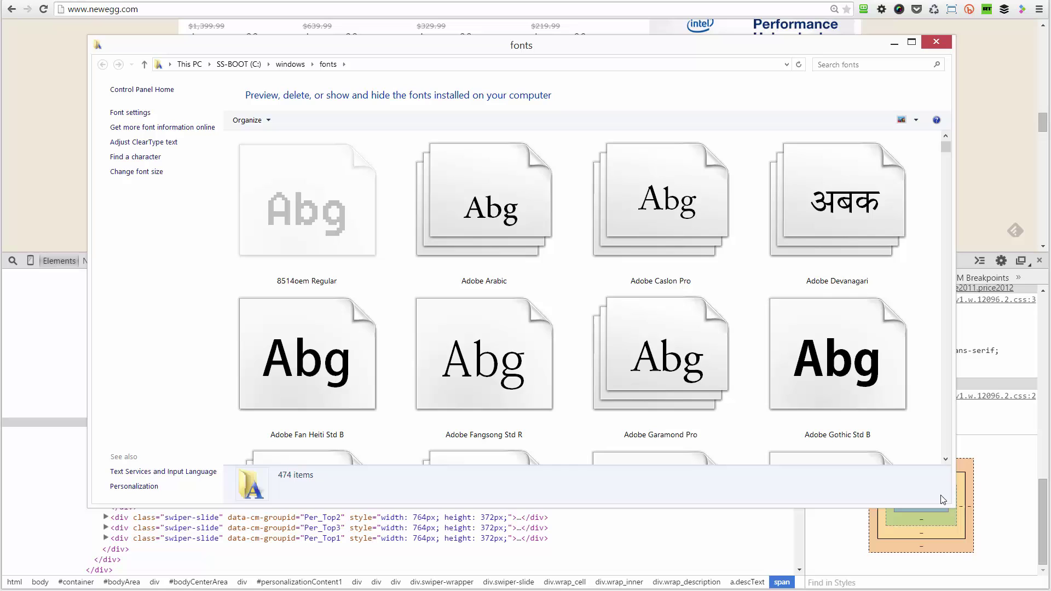
drag(951, 506, 1003, 552)
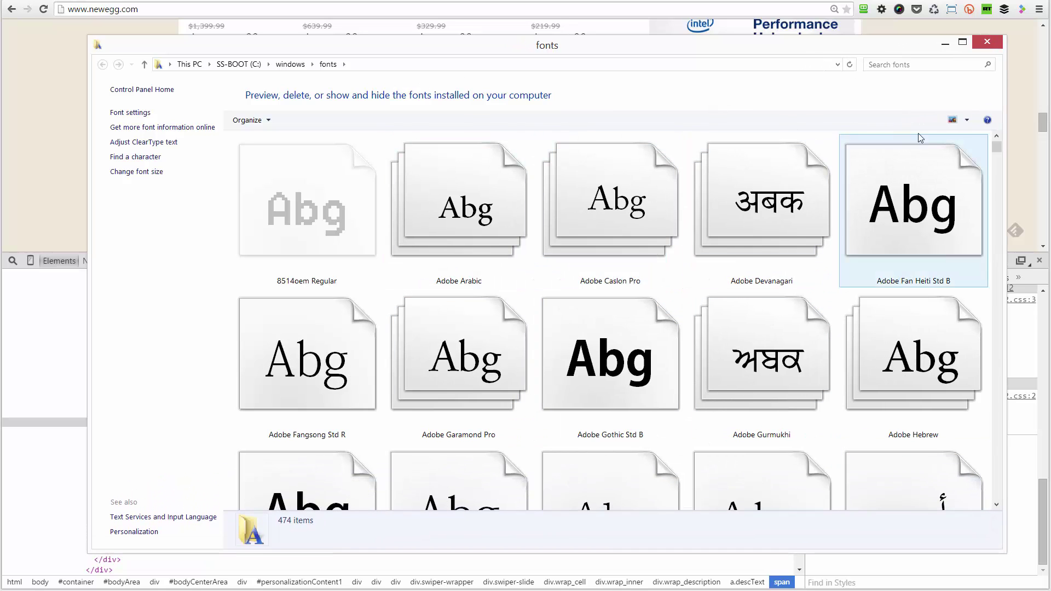
click(967, 121)
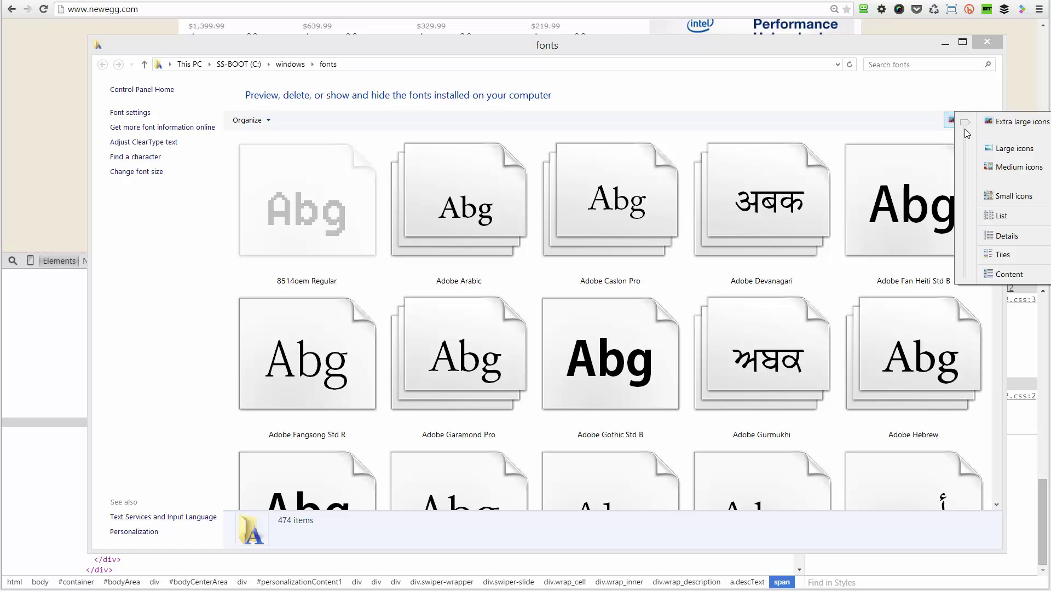
click(1006, 236)
Step: Search the fonts folder for 'helvetica', correcting the misspelled 'helvtica'
click(899, 64)
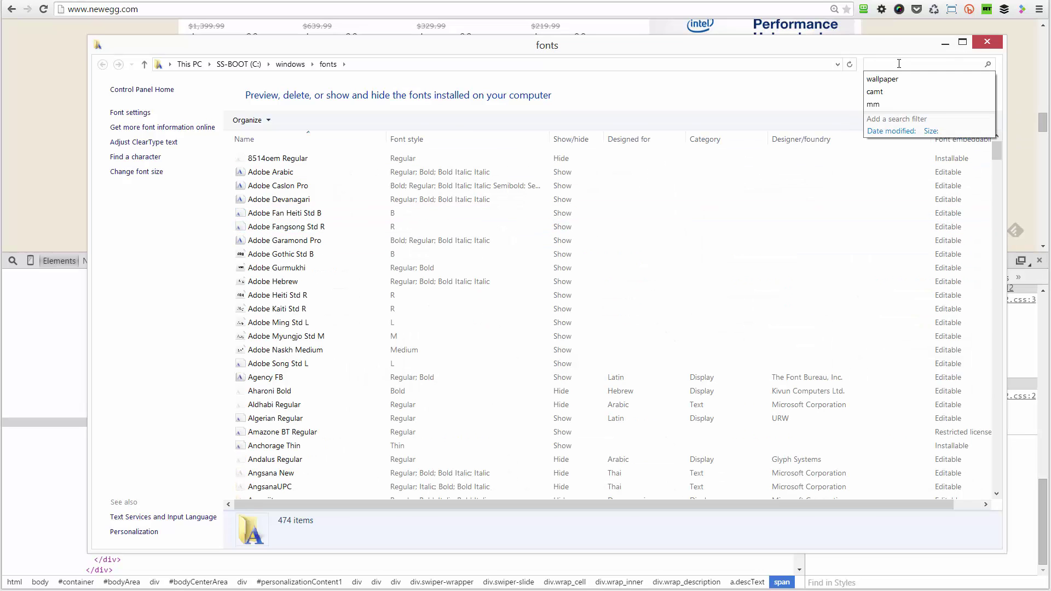
text(helvtica)
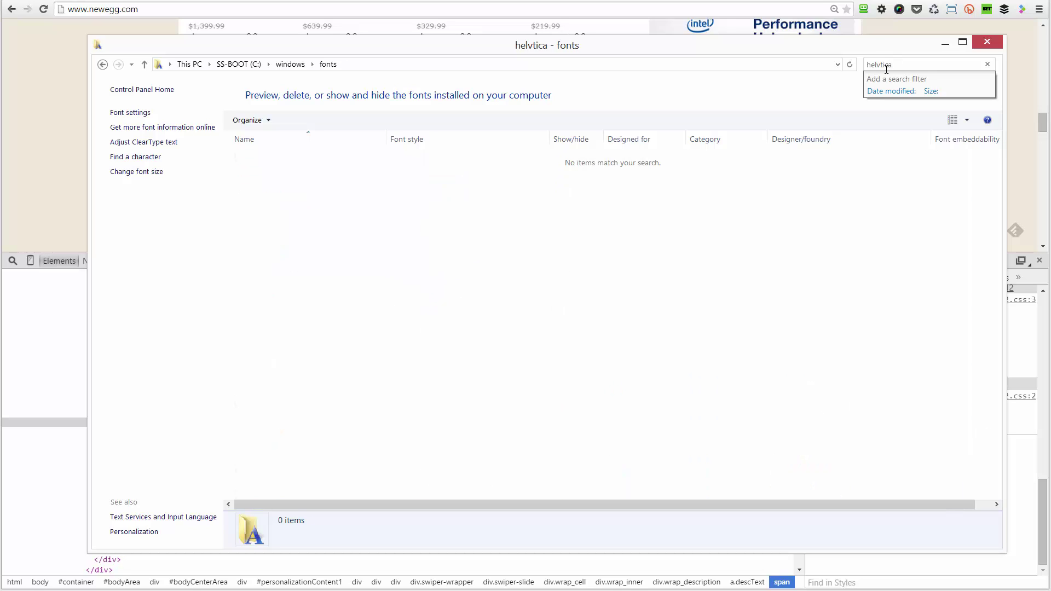
click(884, 65)
text(e)
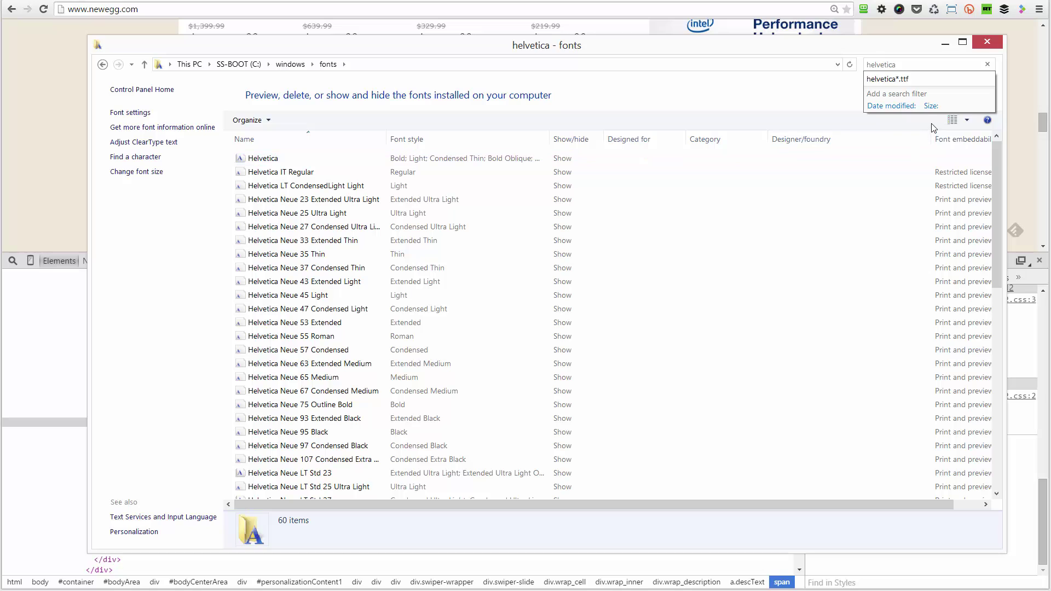
Step: Narrow the Designer/foundry and Category columns so every detail fits
drag(891, 45, 881, 45)
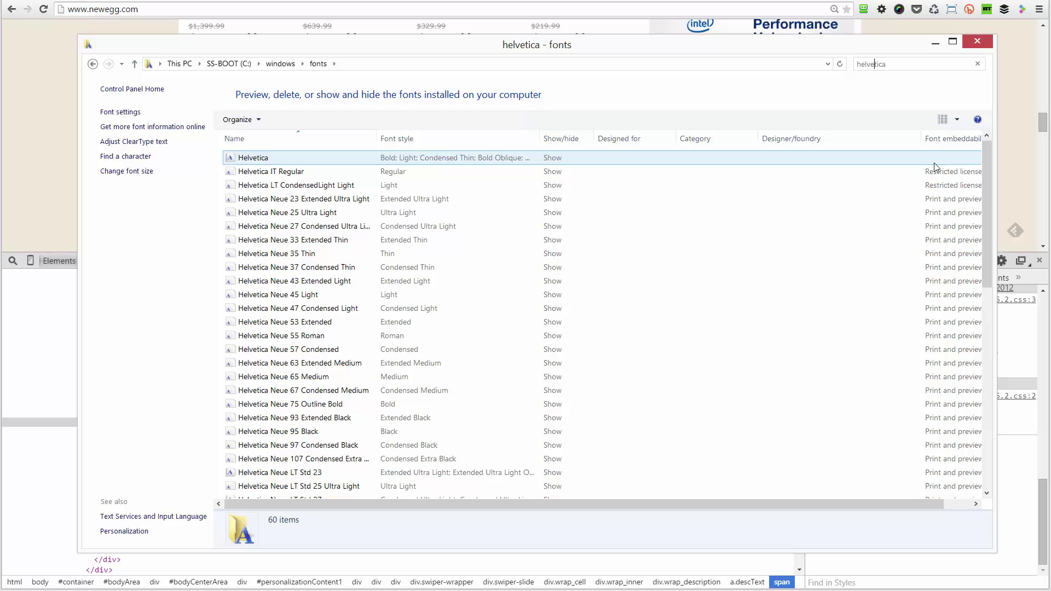
drag(912, 138, 869, 134)
drag(761, 134, 740, 134)
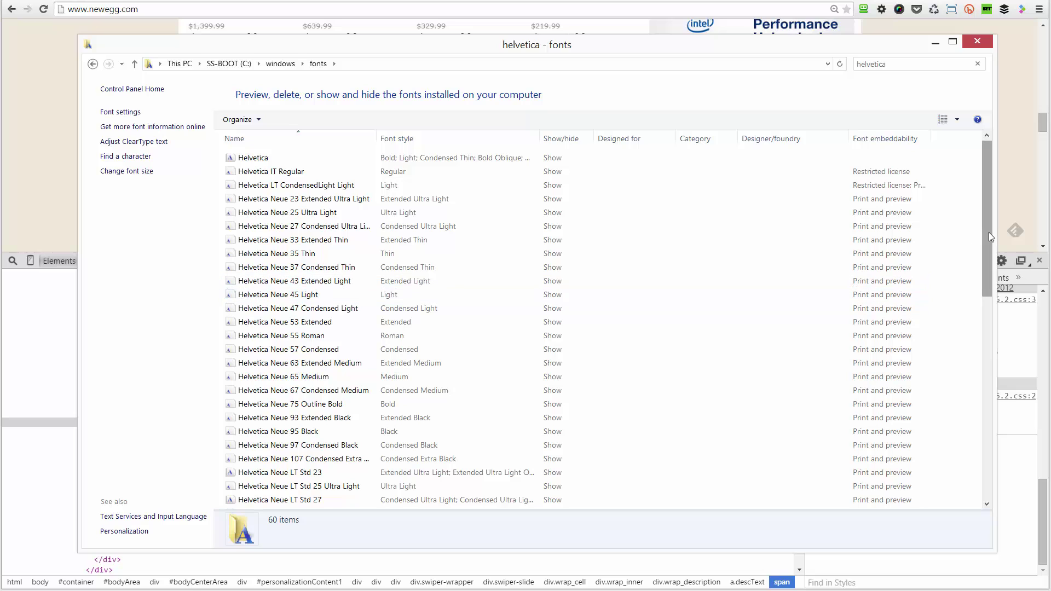
mouse_move(989, 232)
mouse_down()
mouse_move(983, 409)
mouse_move(983, 214)
mouse_up()
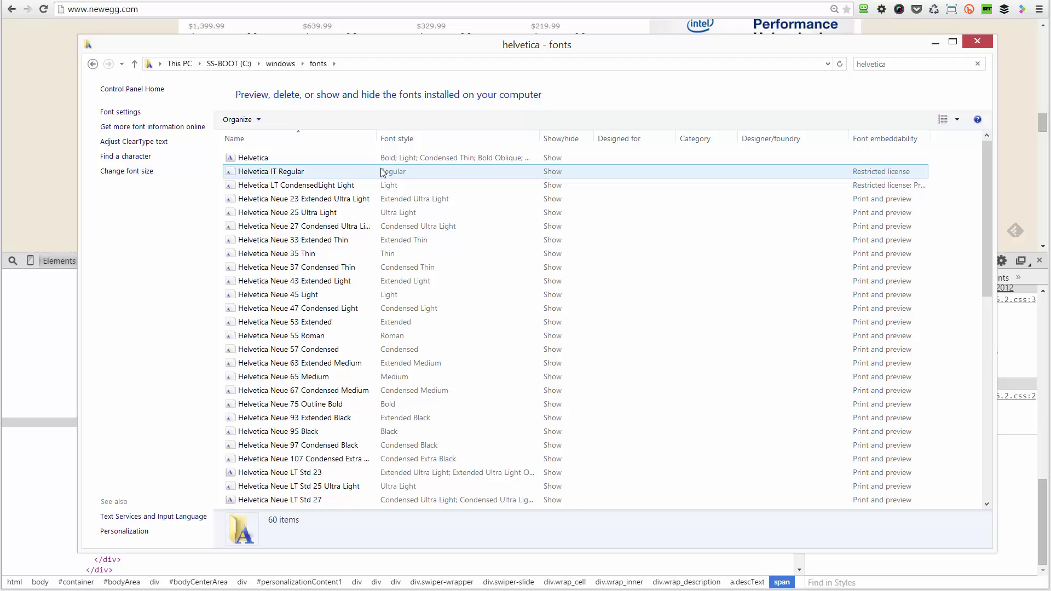
double_click(327, 160)
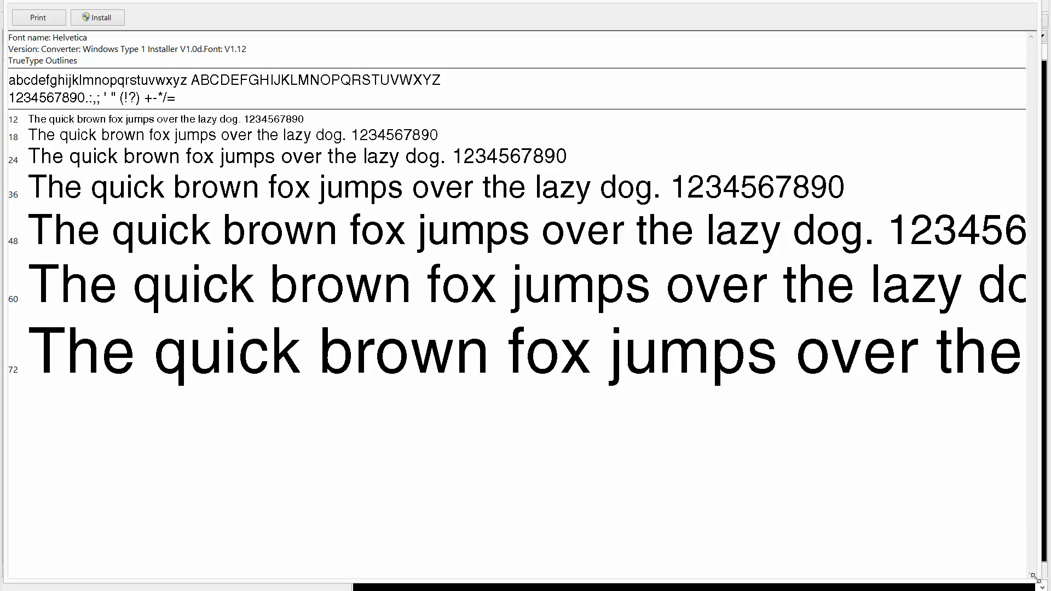
drag(706, 1, 712, 1)
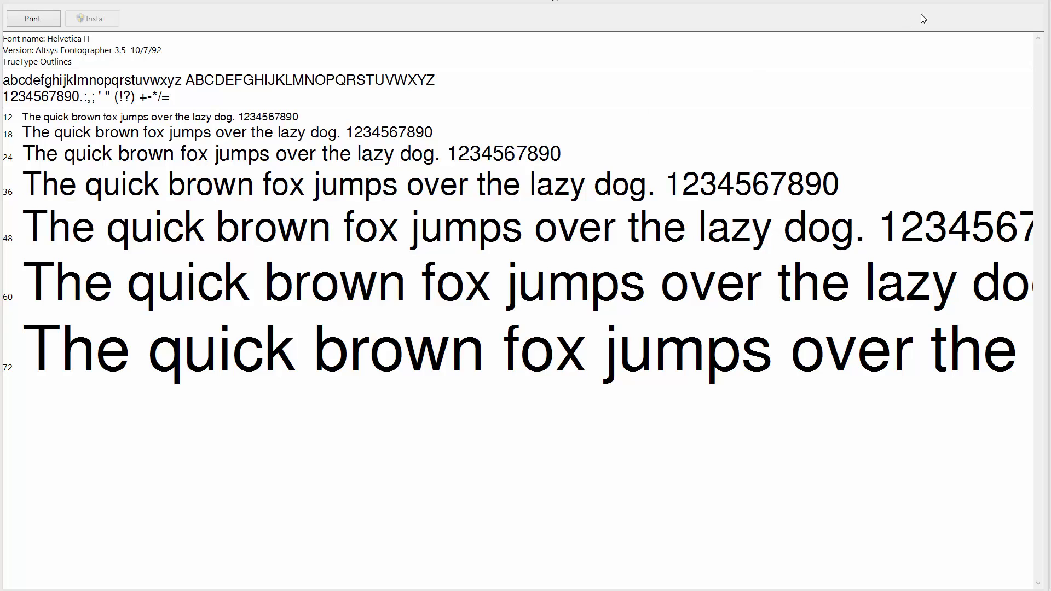
click(999, 8)
drag(374, 50, 349, 35)
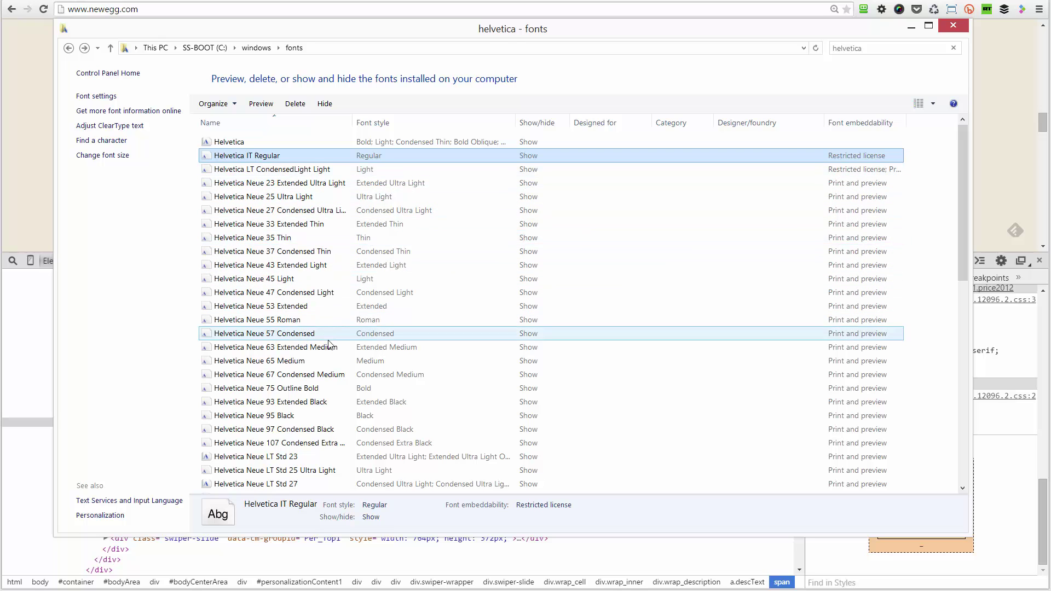
click(300, 145)
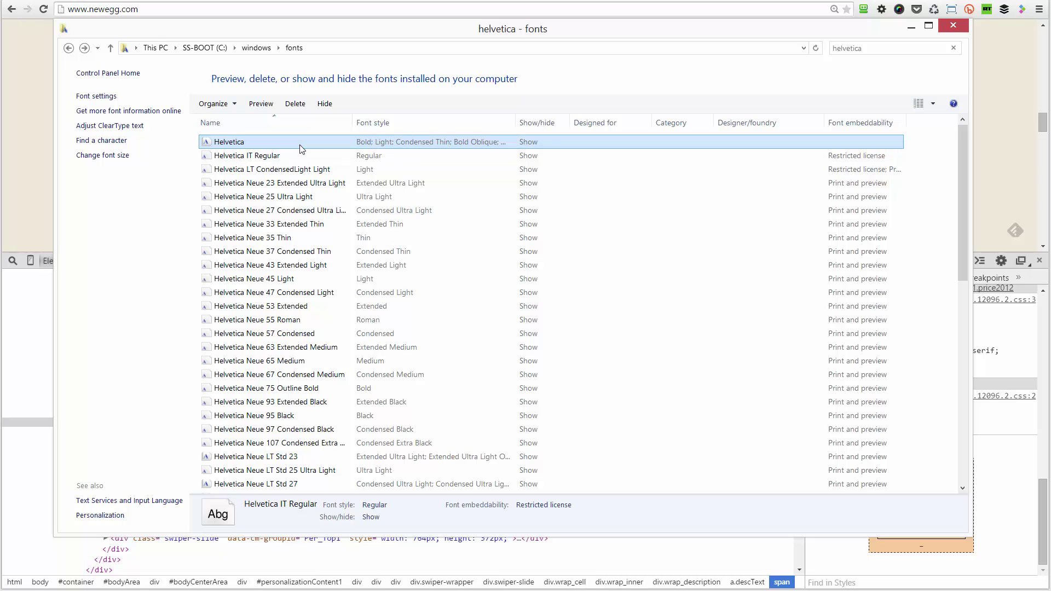
click(296, 157)
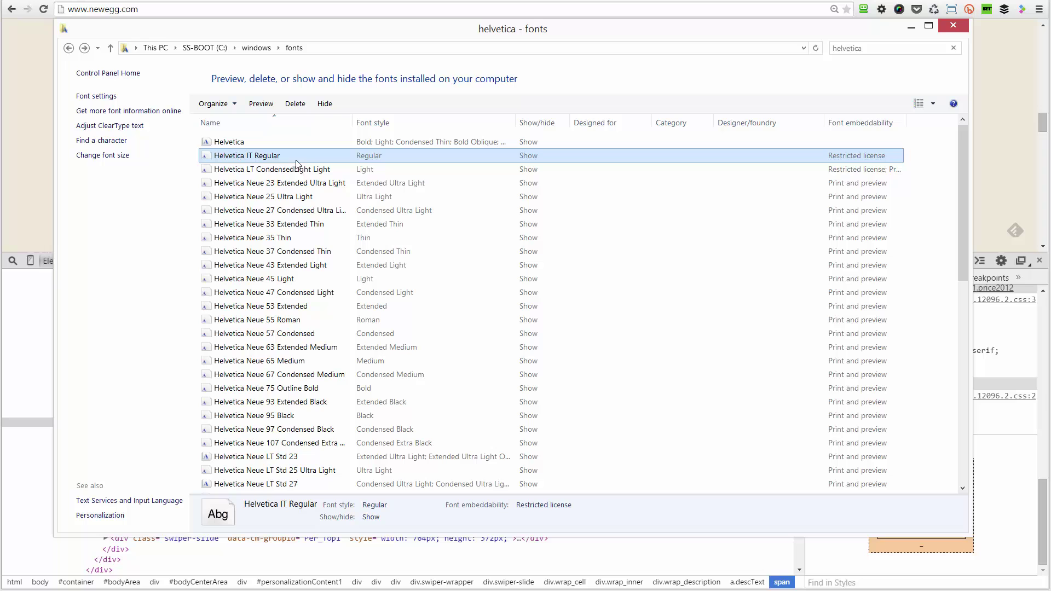
click(299, 170)
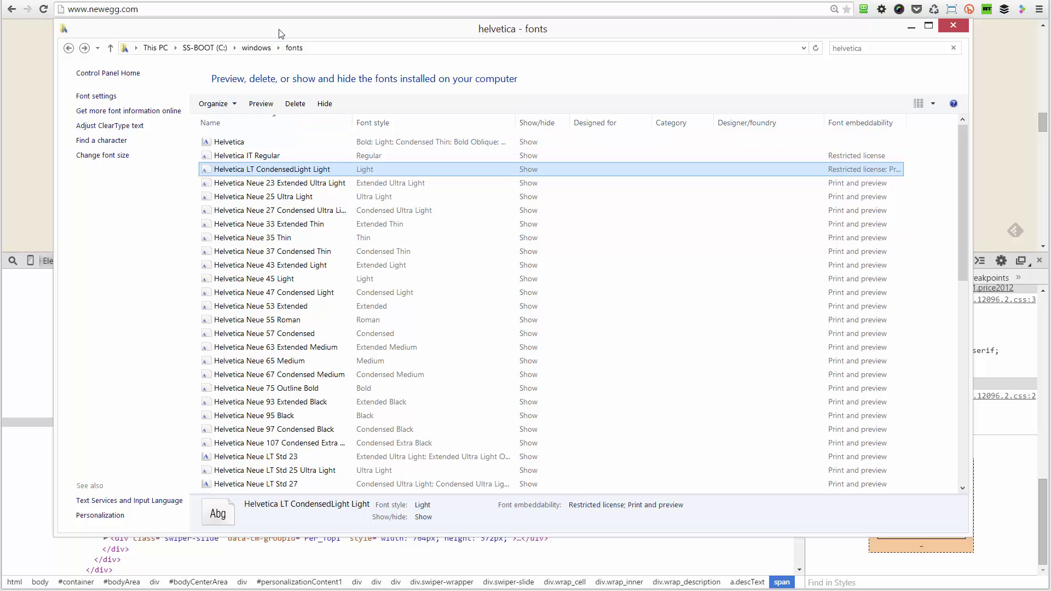
mouse_move(278, 34)
mouse_down()
mouse_move(285, 49)
mouse_move(277, 46)
mouse_up()
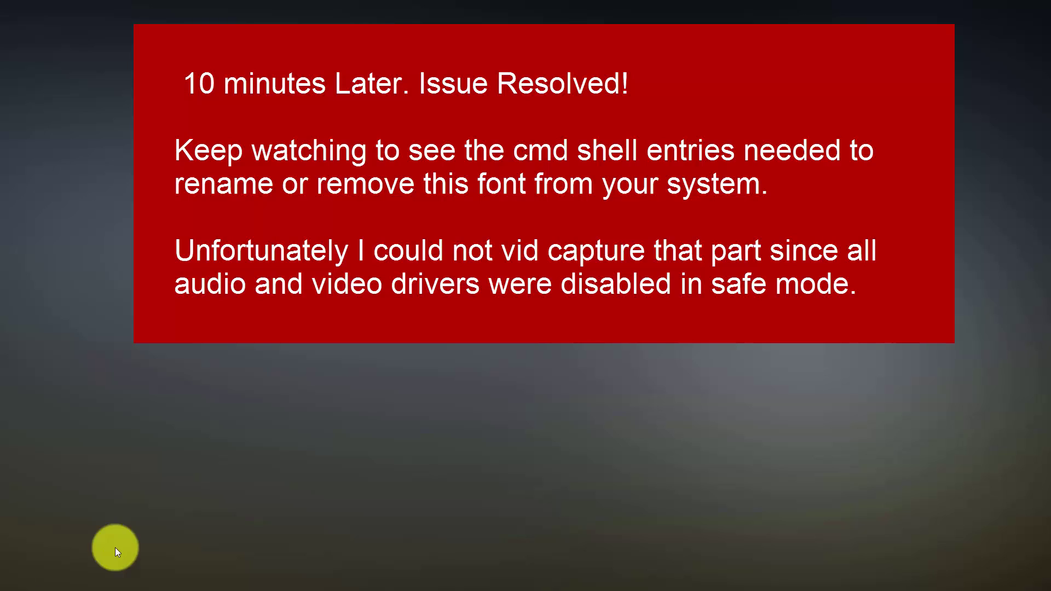
Step: Run msconfig from the Run dialog to open System Configuration
key(super+r)
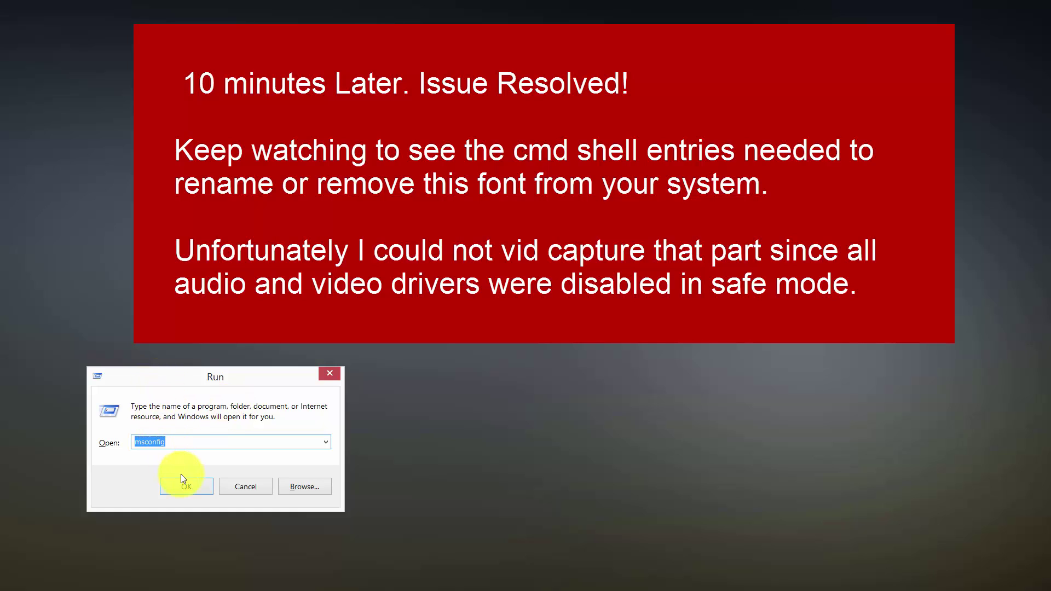
click(178, 441)
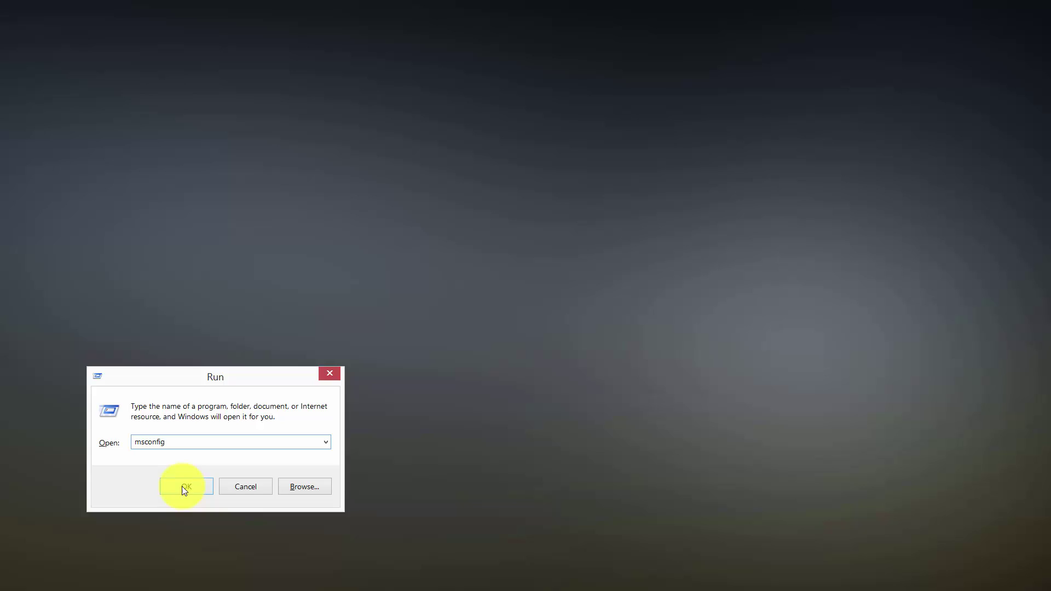
click(184, 487)
Step: On the Boot tab, enable Safe boot with the Alternate shell option and apply with OK
drag(350, 212, 363, 219)
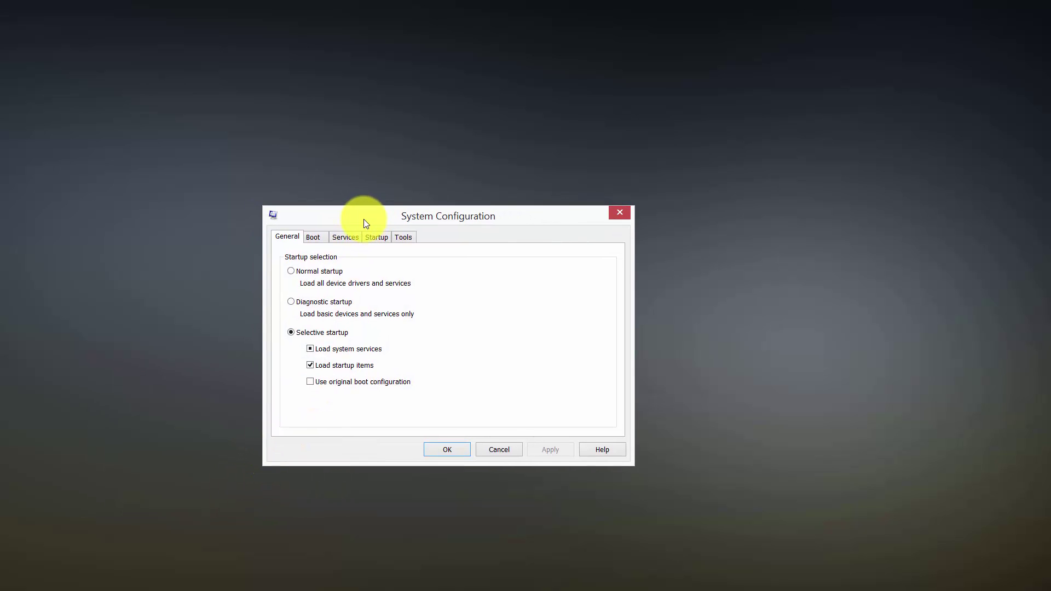
click(317, 239)
click(308, 366)
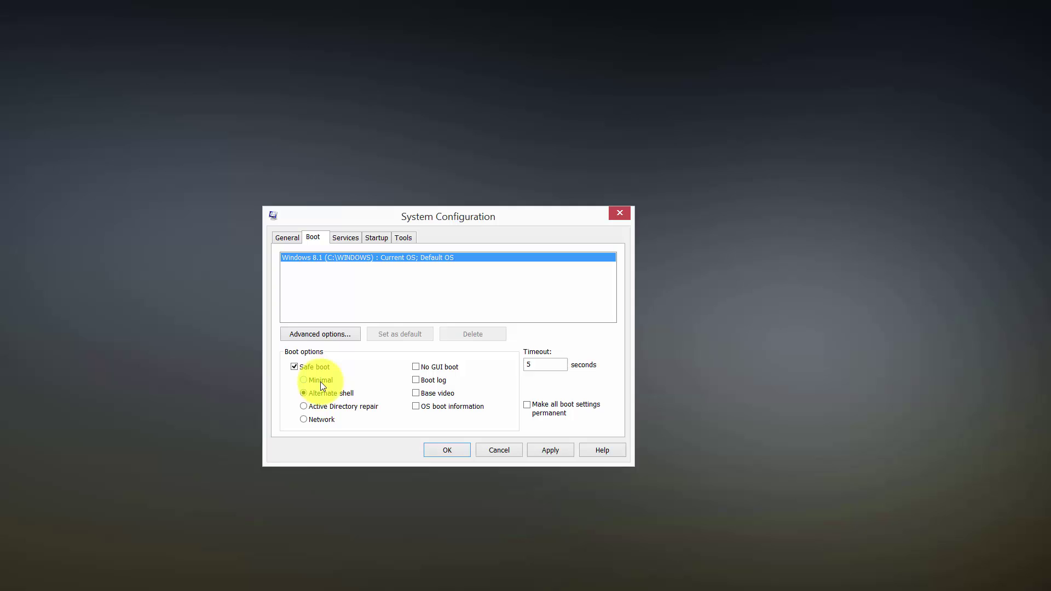
click(320, 380)
drag(352, 216, 367, 206)
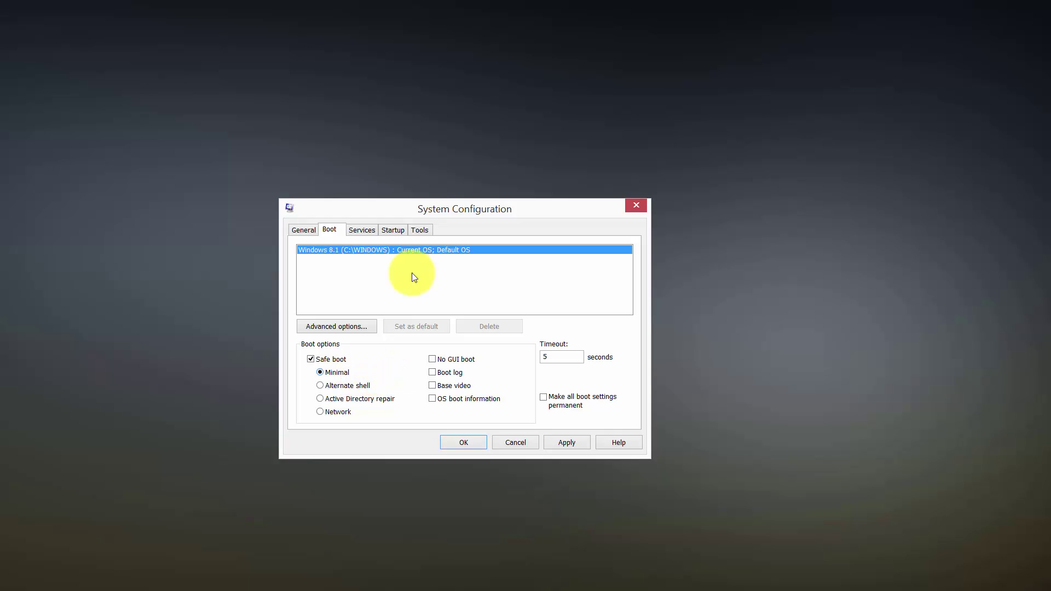
drag(429, 209, 431, 198)
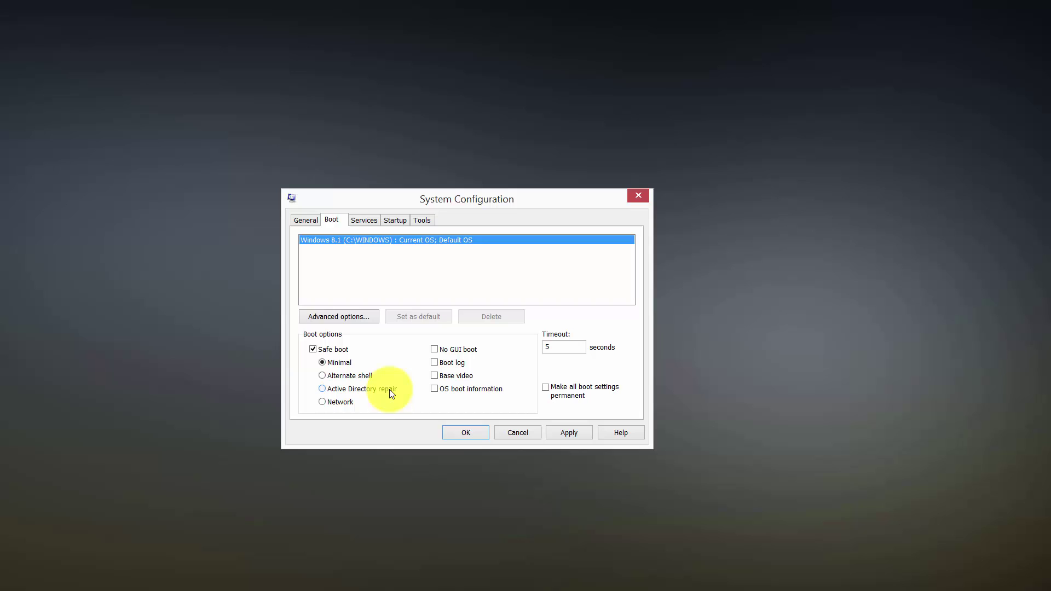
drag(417, 201, 433, 179)
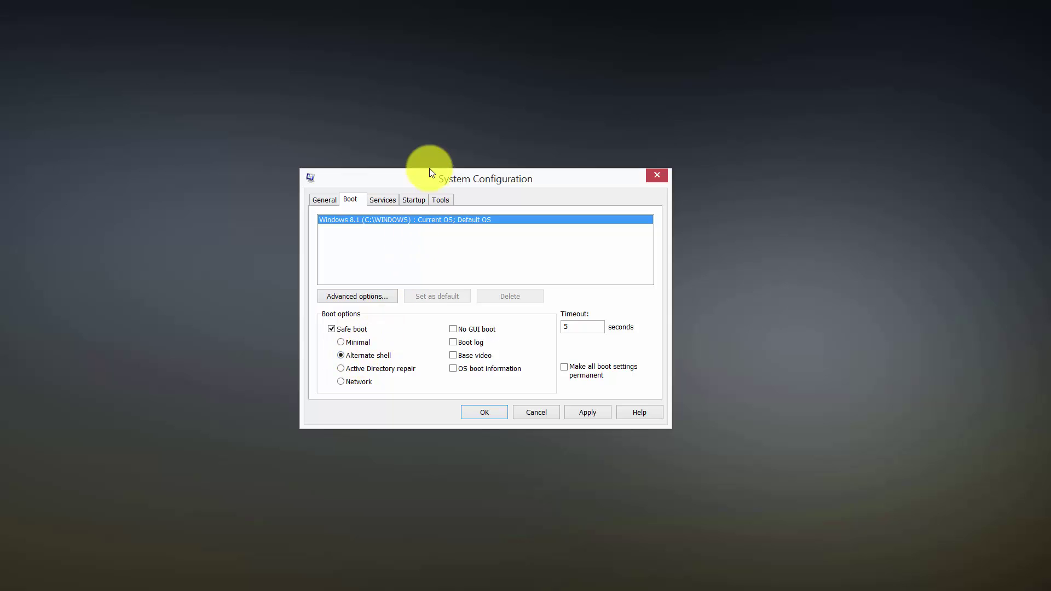
drag(437, 179, 447, 170)
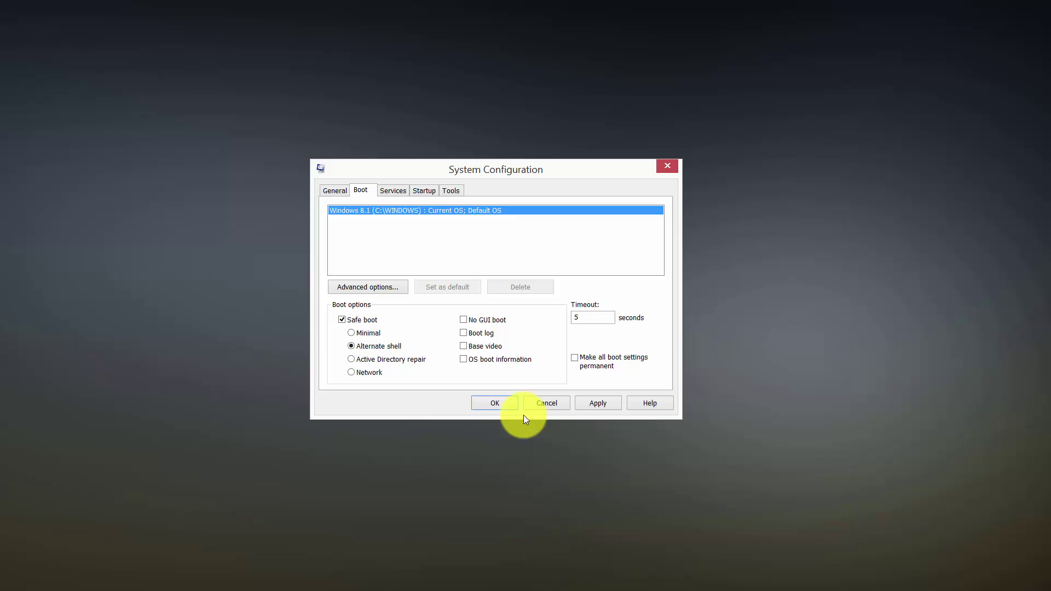
click(505, 426)
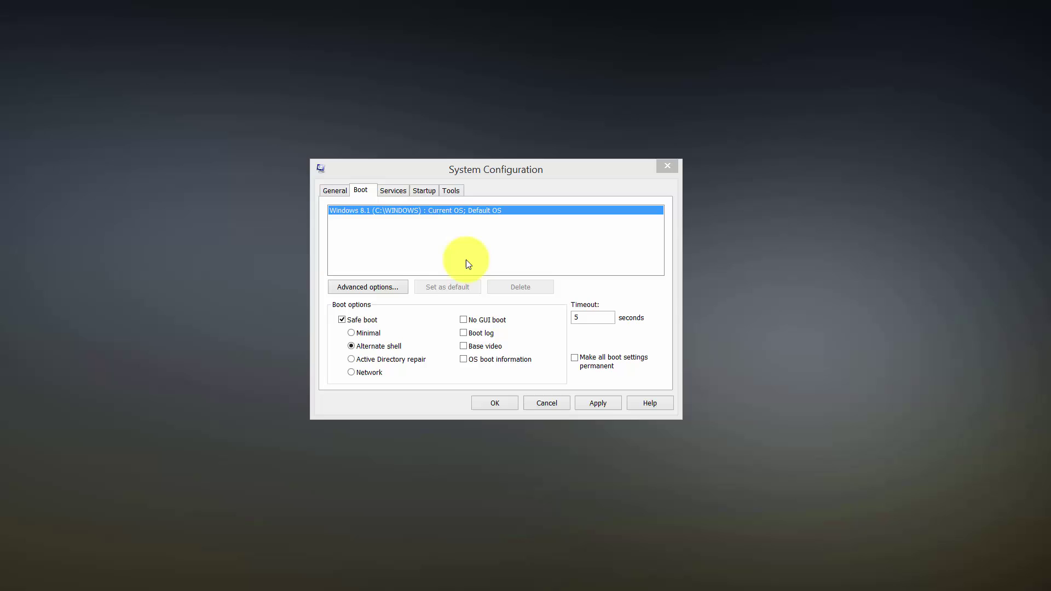
click(499, 402)
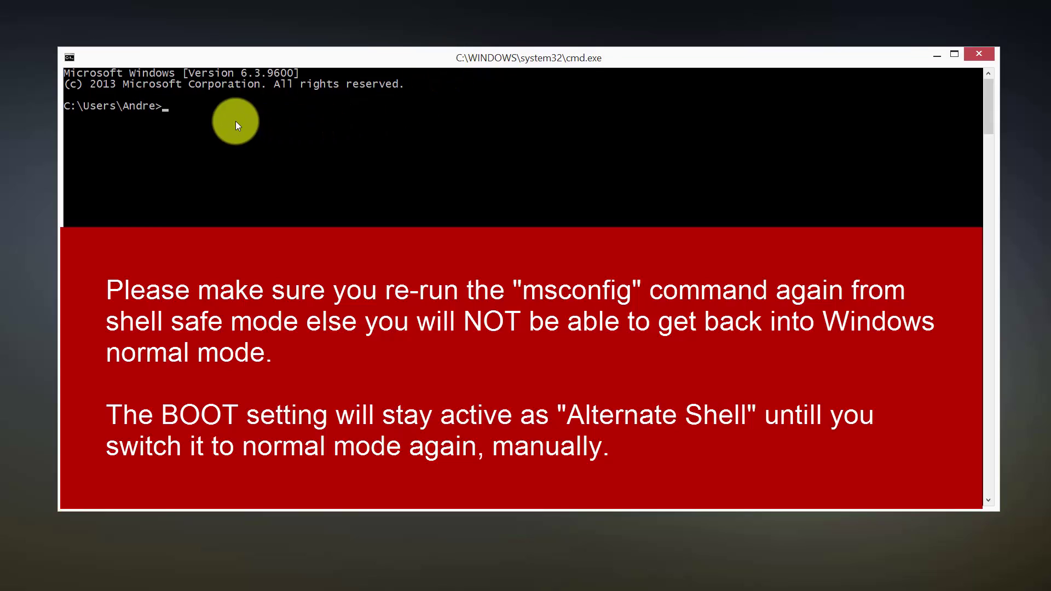
Step: Change the Command Prompt directory to C:\Windows\Fonts by way of System32
text(cd\windows\system32)
key(Return)
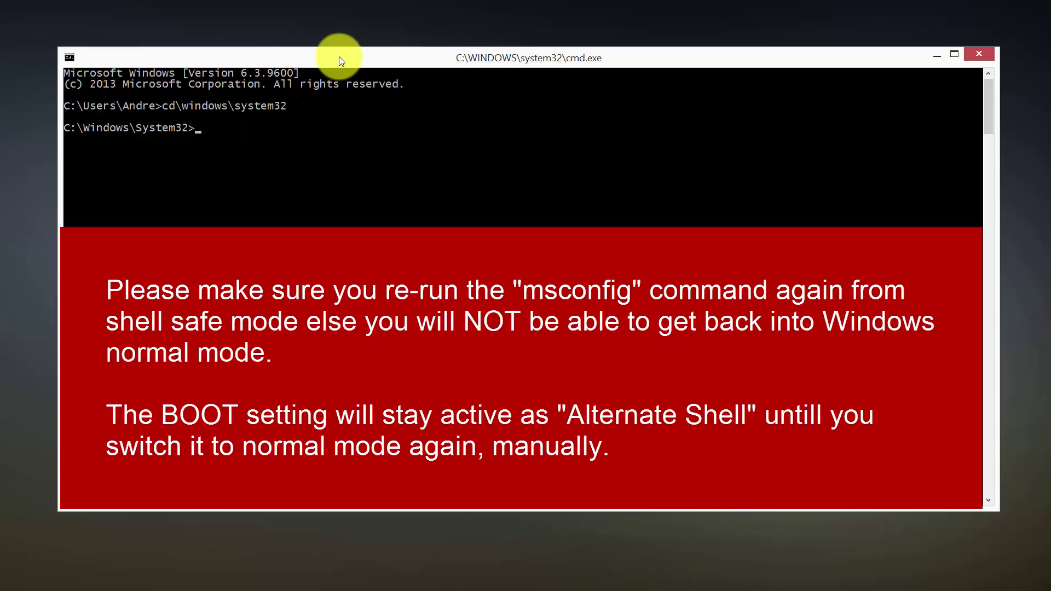
drag(337, 61, 340, 61)
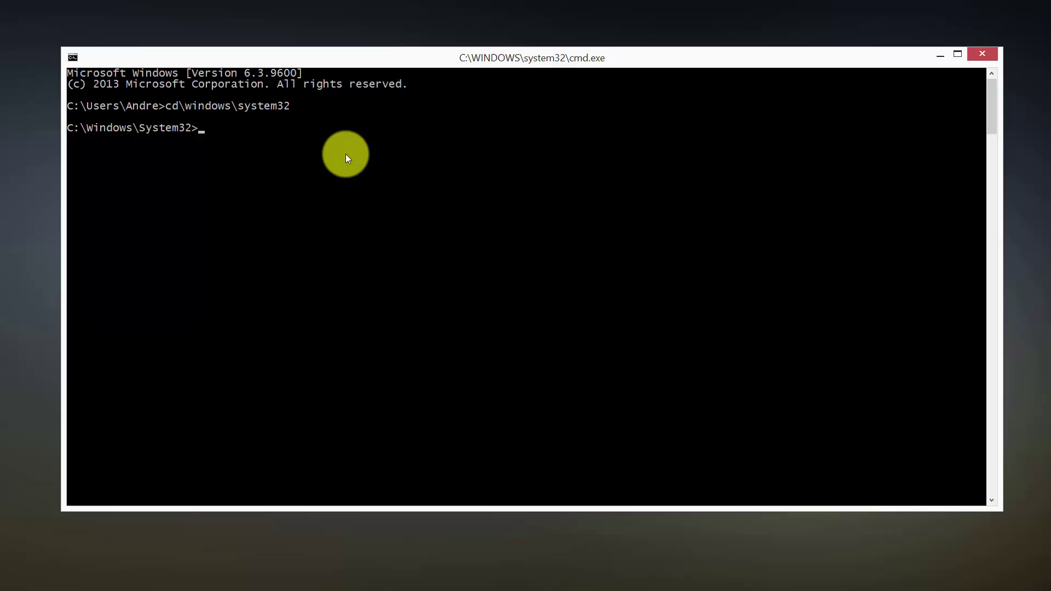
text(cd\windows\fonts)
key(Return)
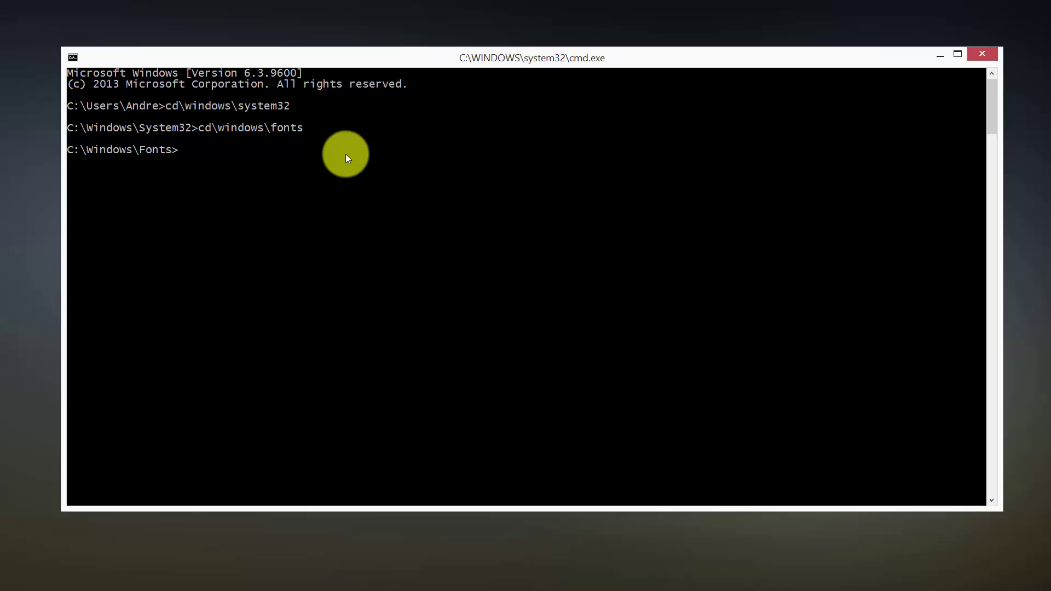
Step: List the helvetica files, confirming only Helvetica.old (53,144 bytes) remains
text(dir helvetica.*)
key(Return)
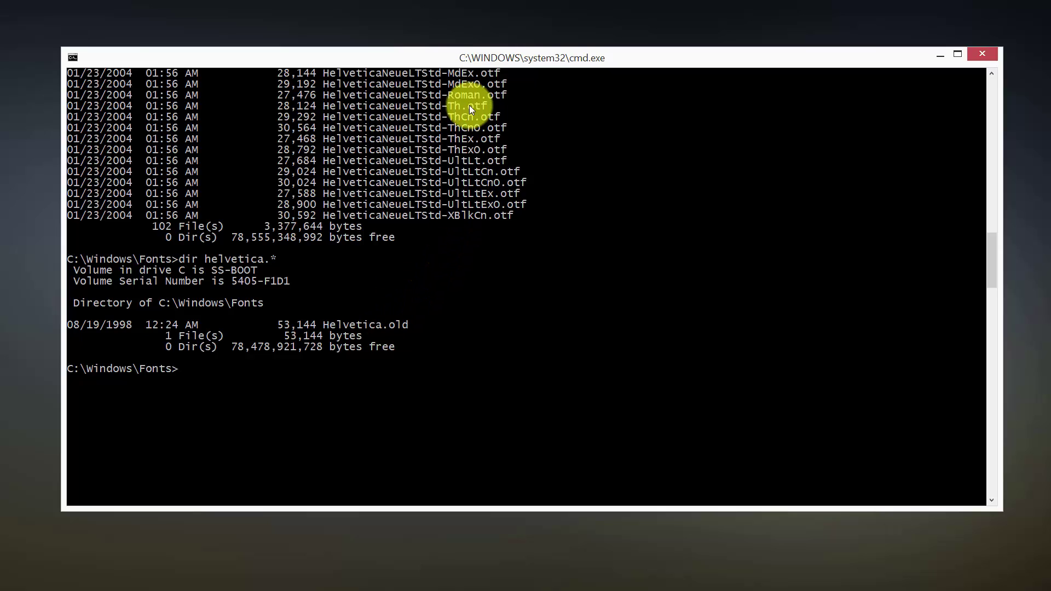
drag(465, 57, 470, 61)
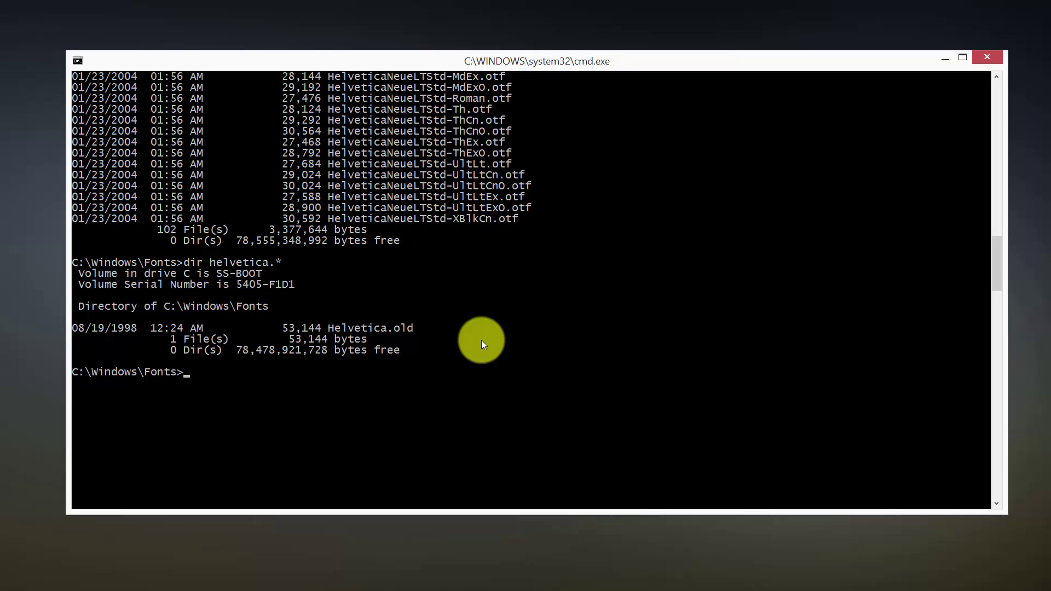
key(Up)
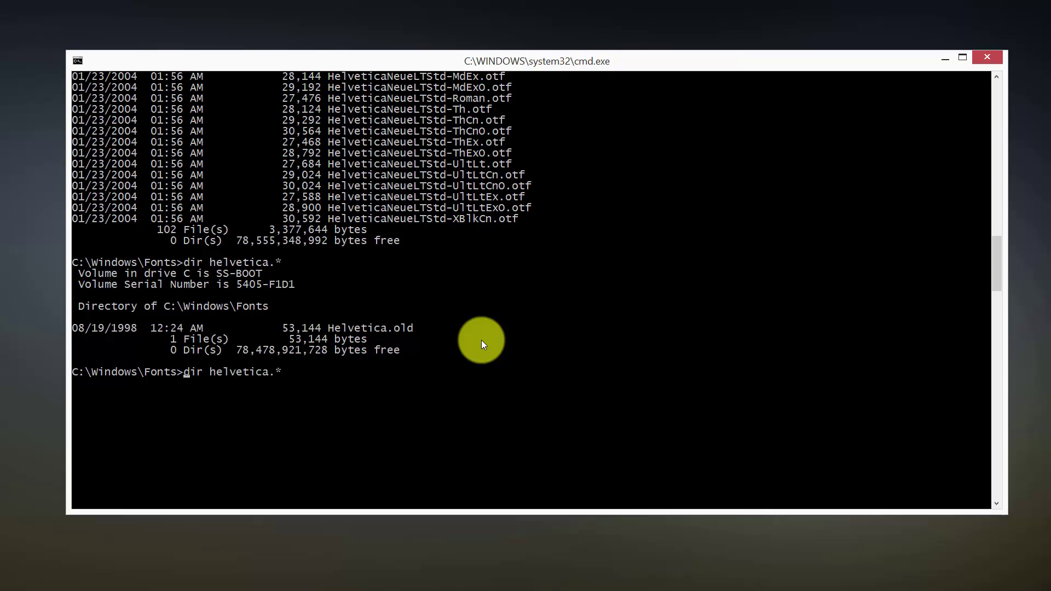
key(Home)
key(Delete)
key(Delete)
key(Delete)
text(ren)
key(BackSpace)
text(ttf helvetica.old)
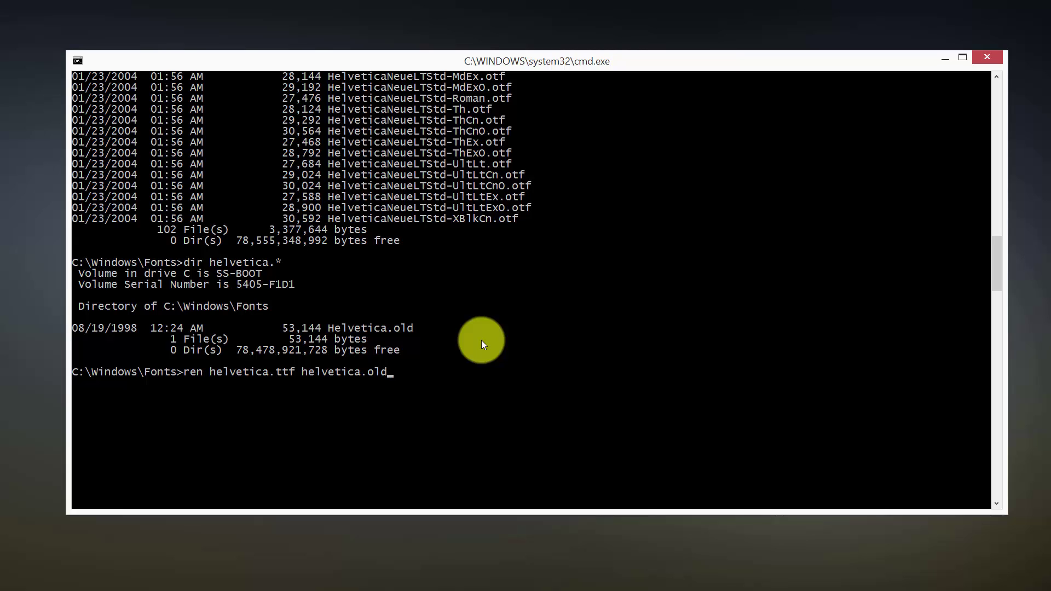
key(BackSpace)
key(BackSpace)
key(BackSpace)
key(BackSpace)
key(BackSpace)
key(BackSpace)
key(BackSpace)
key(BackSpace)
key(BackSpace)
key(BackSpace)
key(BackSpace)
key(BackSpace)
key(BackSpace)
key(BackSpace)
key(BackSpace)
key(BackSpace)
key(BackSpace)
key(BackSpace)
key(BackSpace)
key(BackSpace)
key(BackSpace)
key(BackSpace)
key(BackSpace)
key(BackSpace)
key(BackSpace)
key(BackSpace)
key(BackSpace)
key(BackSpace)
key(BackSpace)
key(BackSpace)
text(del )
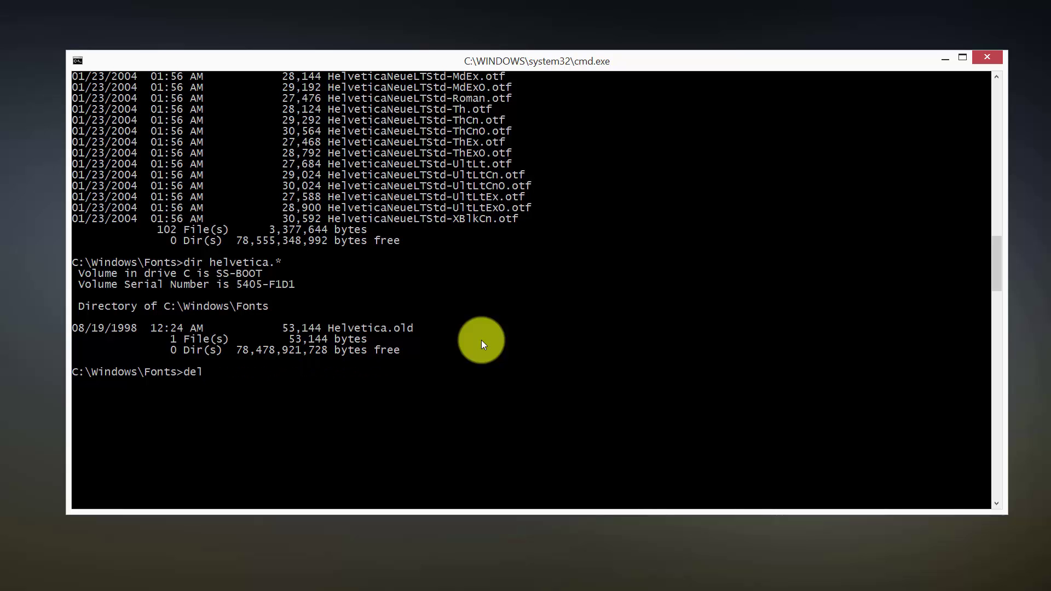
text(helve)
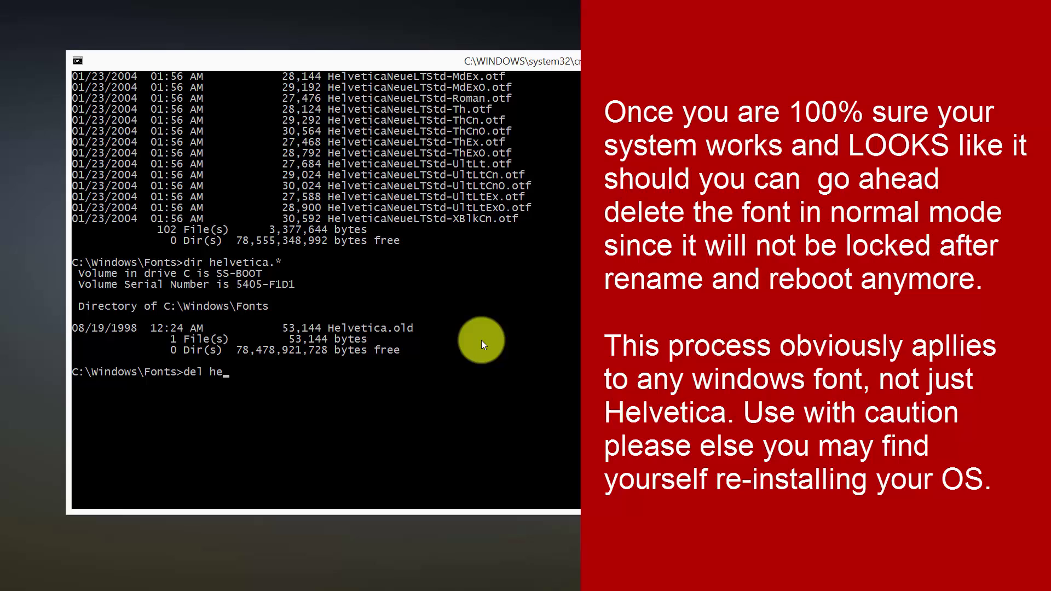
text(tica)
key(BackSpace)
key(BackSpace)
key(BackSpace)
text(ica.ttf)
key(BackSpace)
key(BackSpace)
key(BackSpace)
key(BackSpace)
key(BackSpace)
key(BackSpace)
key(BackSpace)
key(BackSpace)
key(BackSpace)
key(BackSpace)
key(BackSpace)
key(BackSpace)
key(BackSpace)
key(BackSpace)
key(BackSpace)
key(BackSpace)
key(BackSpace)
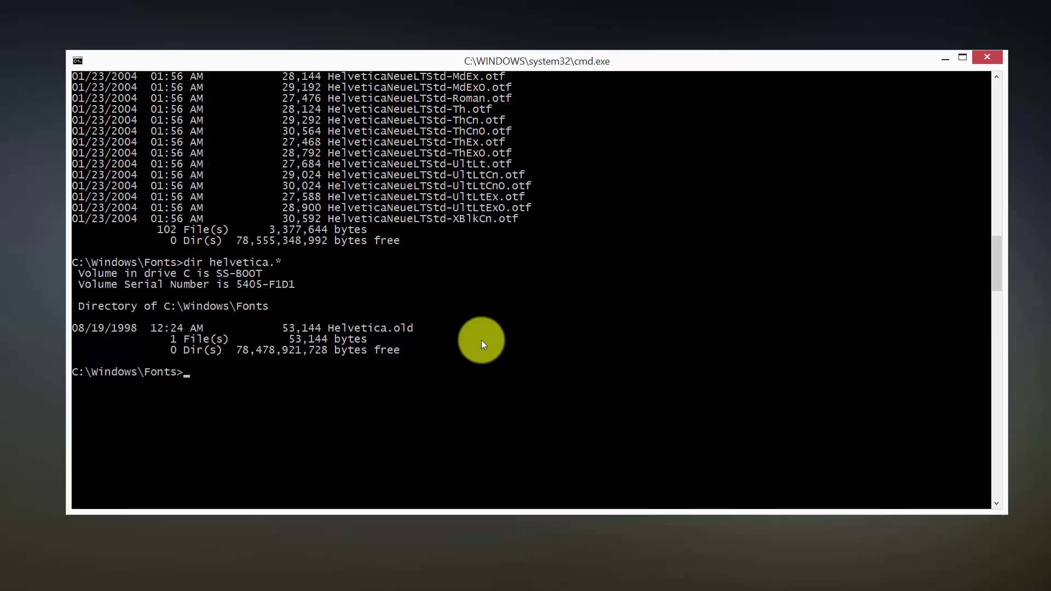
text(mscon)
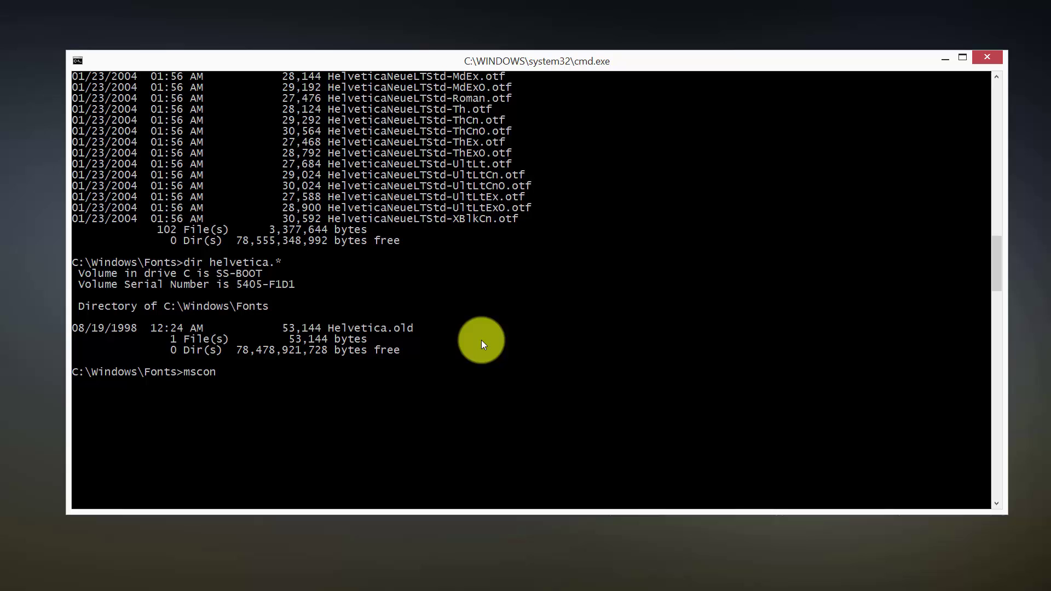
text(fig)
Step: Uncheck Safe boot on the msconfig Boot tab, apply it, and exit without restarting
key(Return)
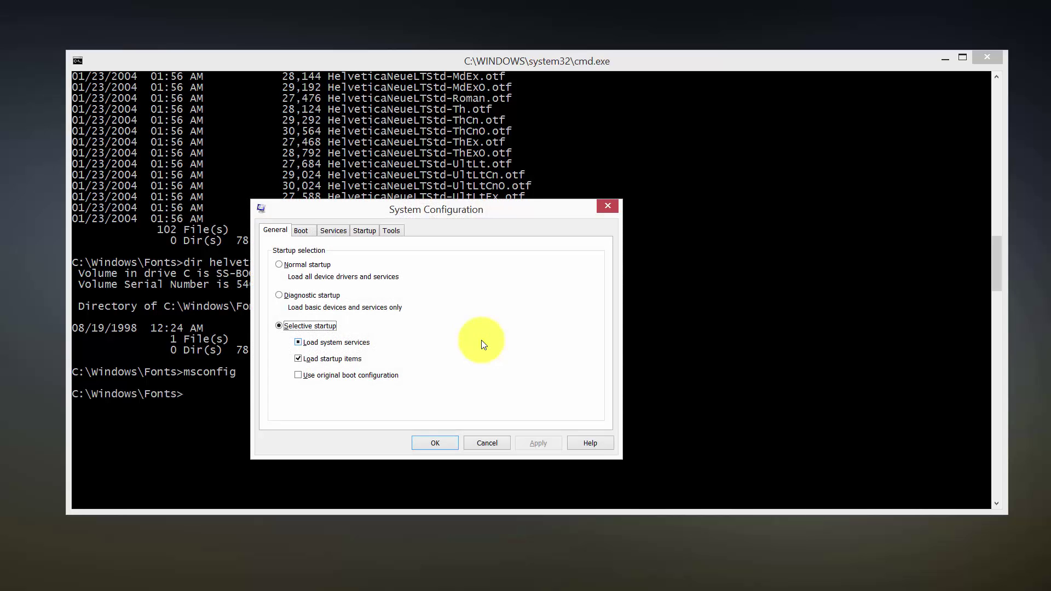
drag(511, 211, 552, 170)
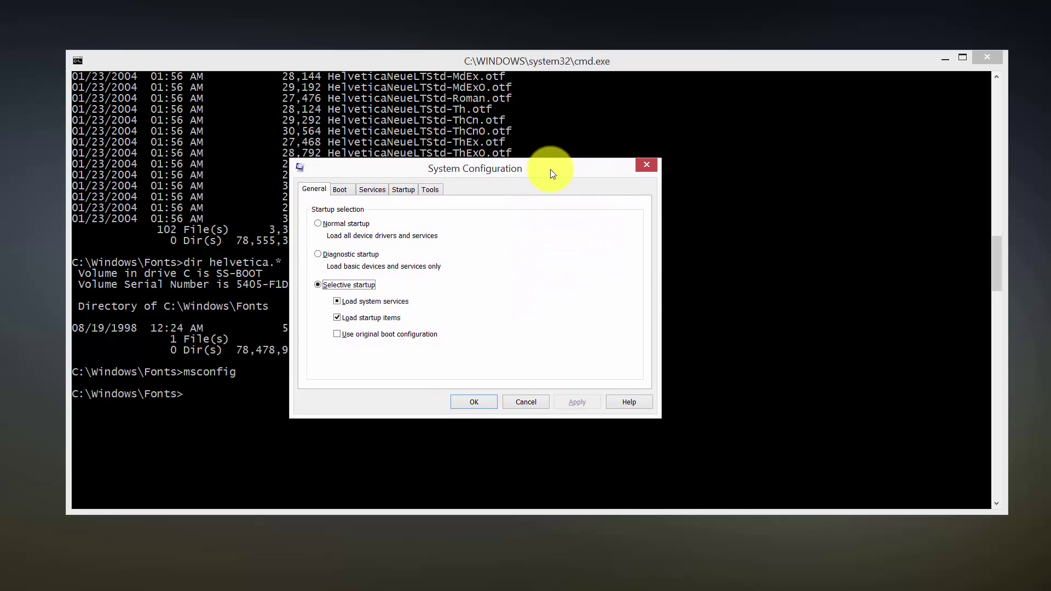
click(353, 190)
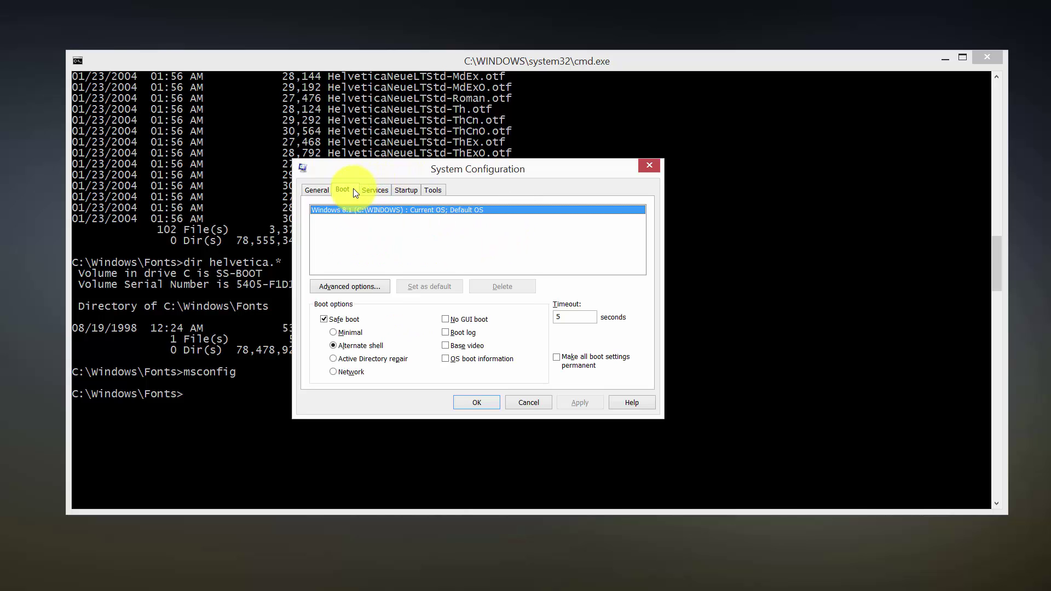
click(344, 321)
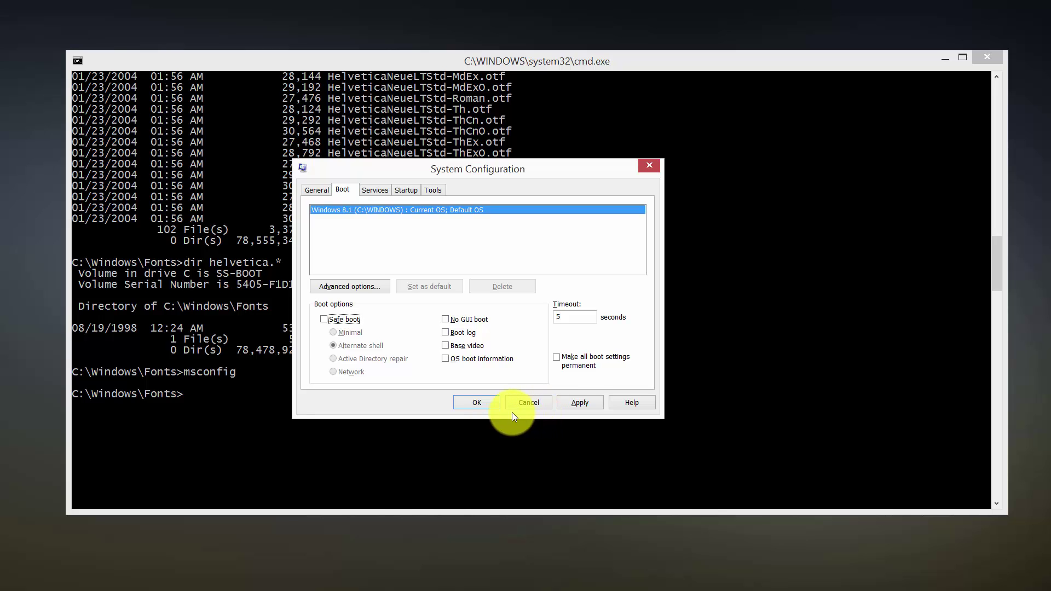
click(488, 404)
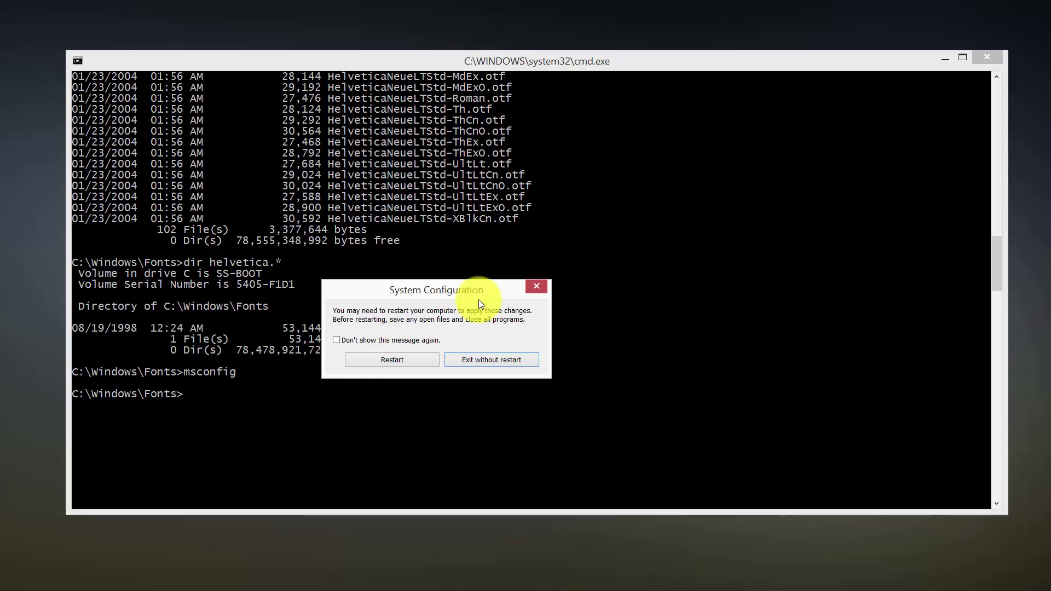
drag(432, 284, 468, 284)
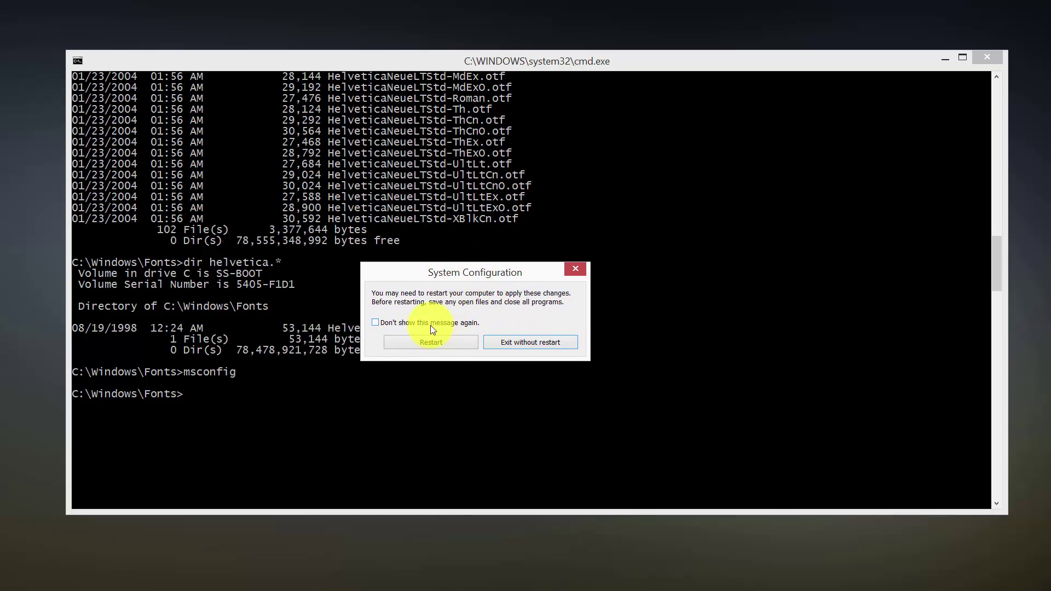
click(514, 343)
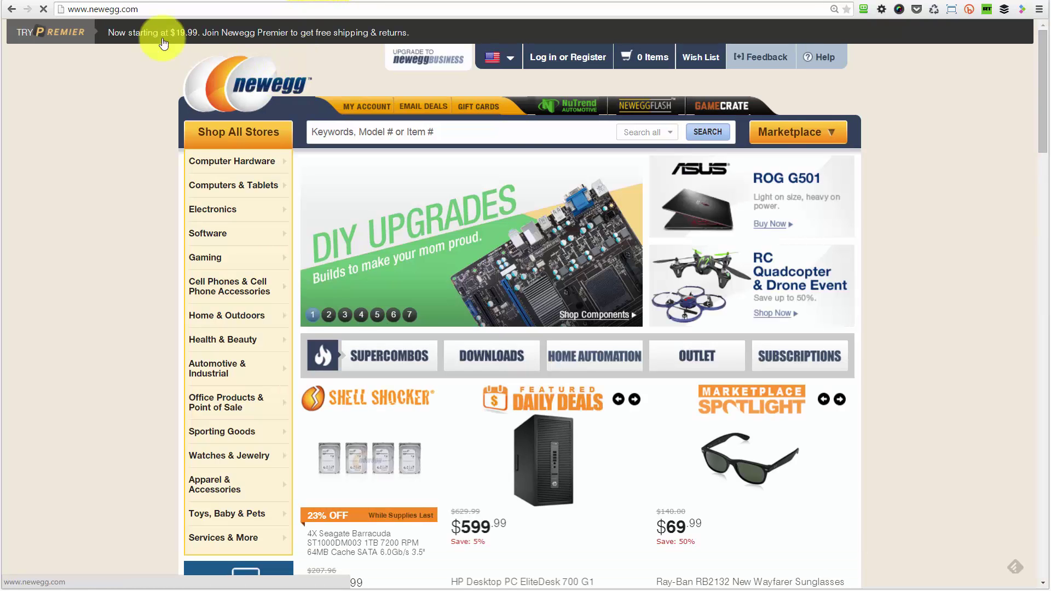
Step: Scroll the Newegg homepage down and back to the top to confirm crisp, readable text
click(115, 9)
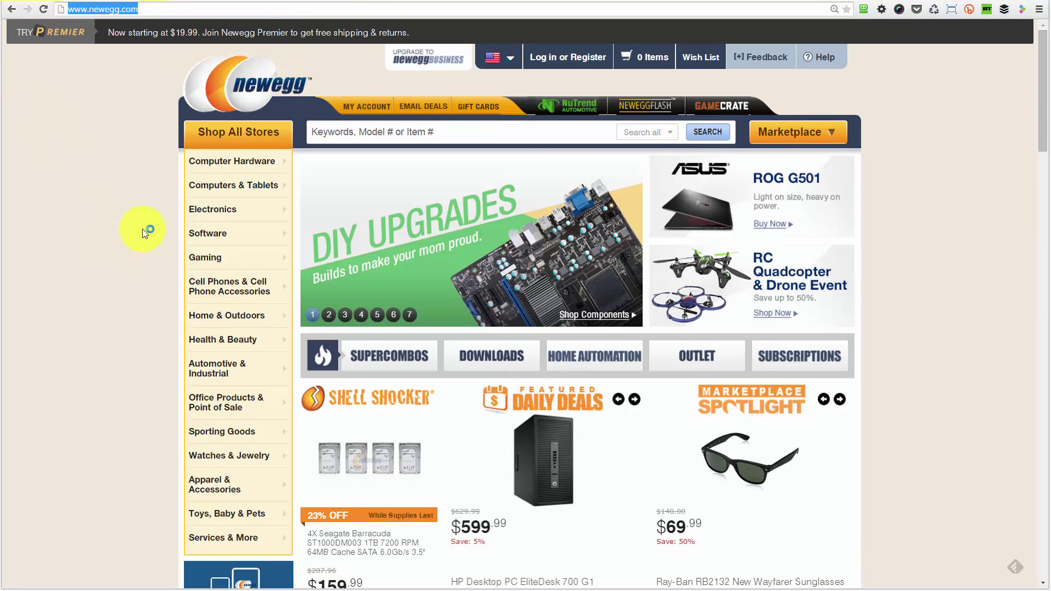
click(119, 216)
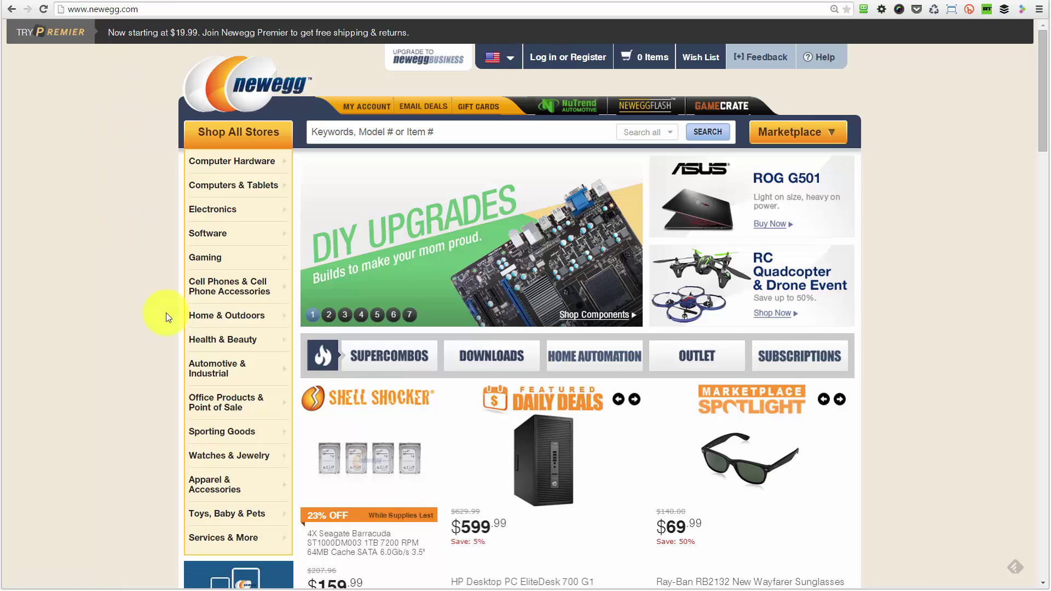
mouse_move(222, 339)
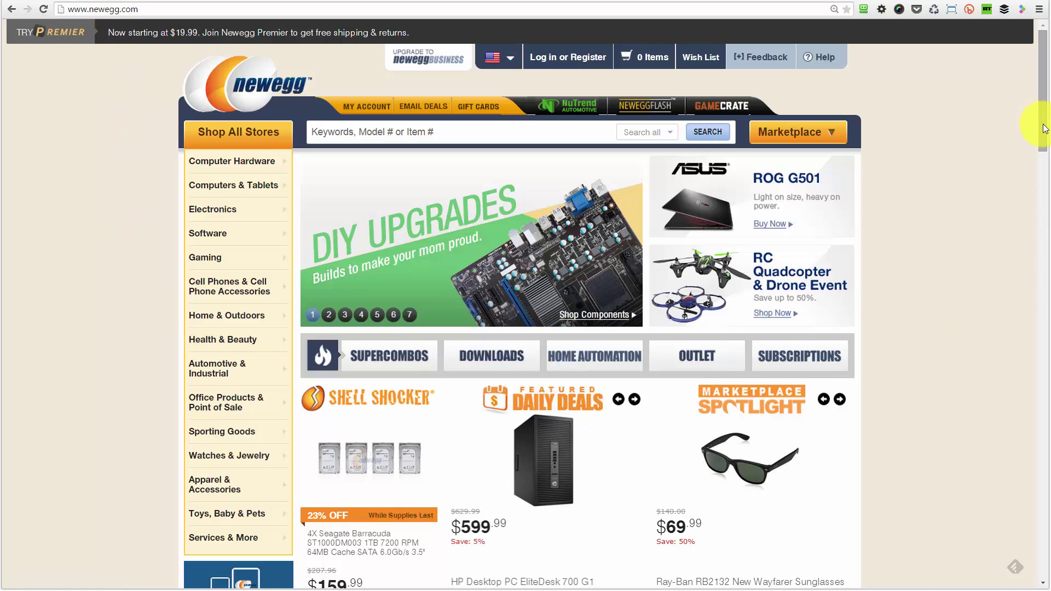
drag(1046, 132, 1042, 221)
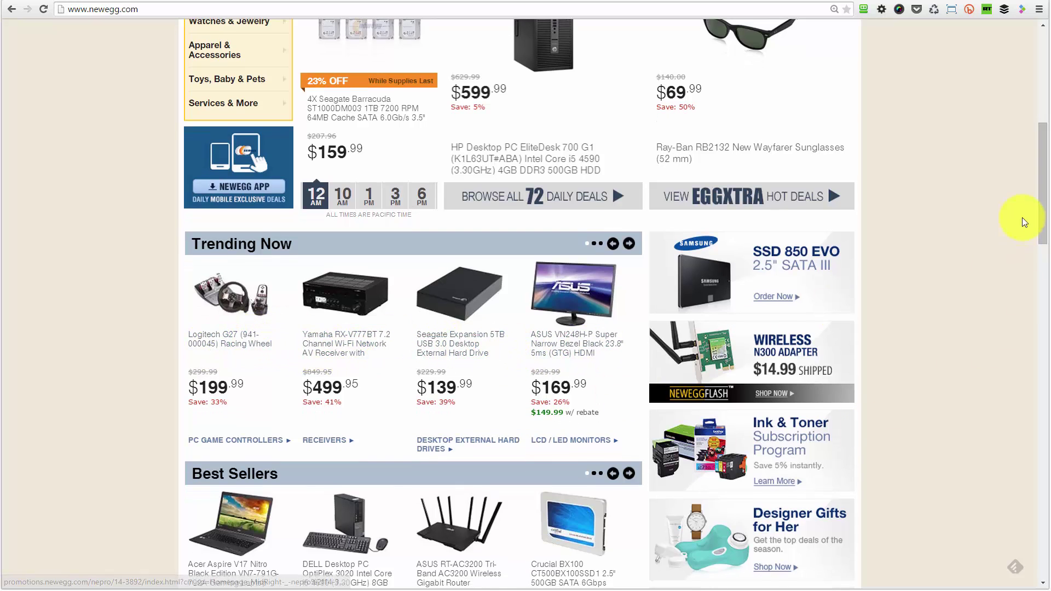
drag(1041, 232, 1045, 260)
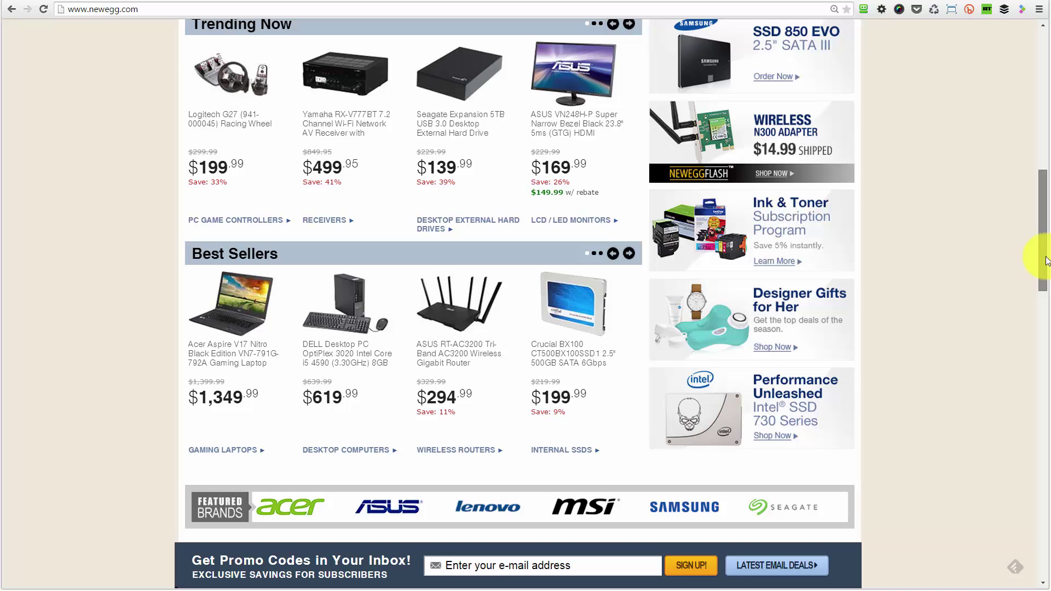
drag(1046, 260, 1046, 238)
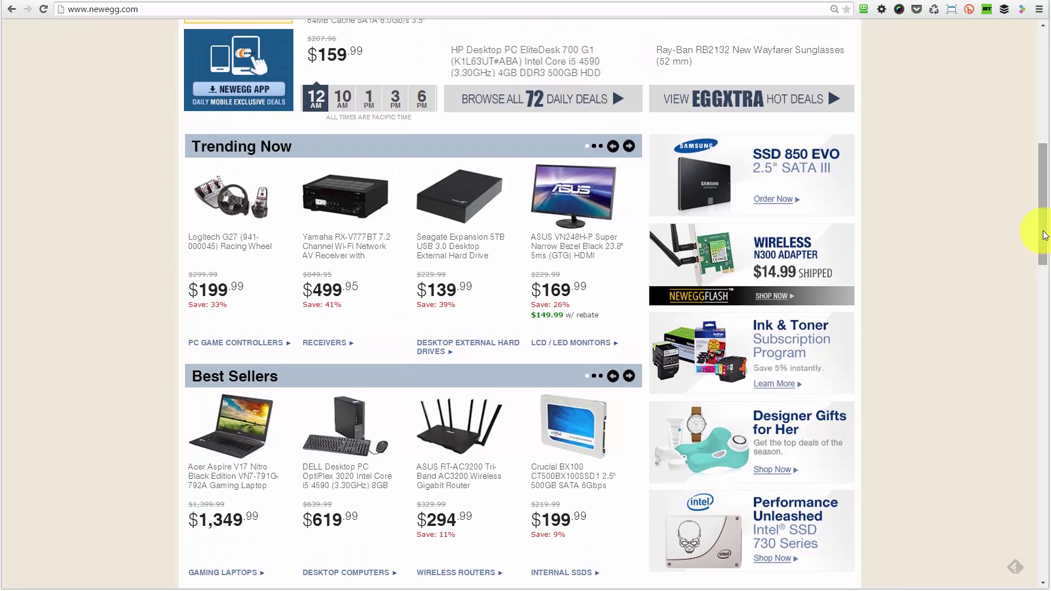
drag(1045, 236, 1032, 128)
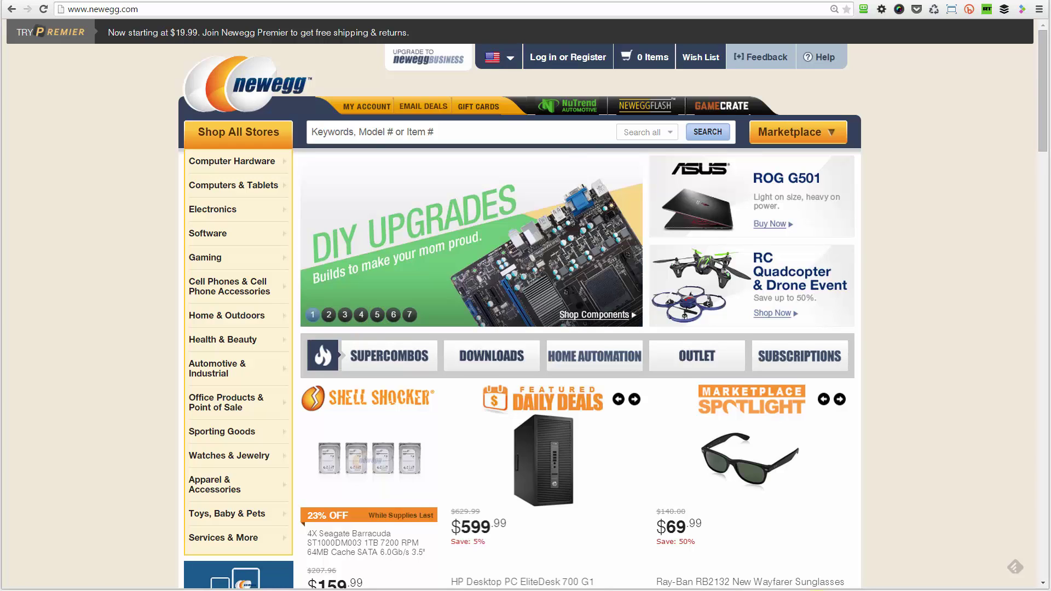